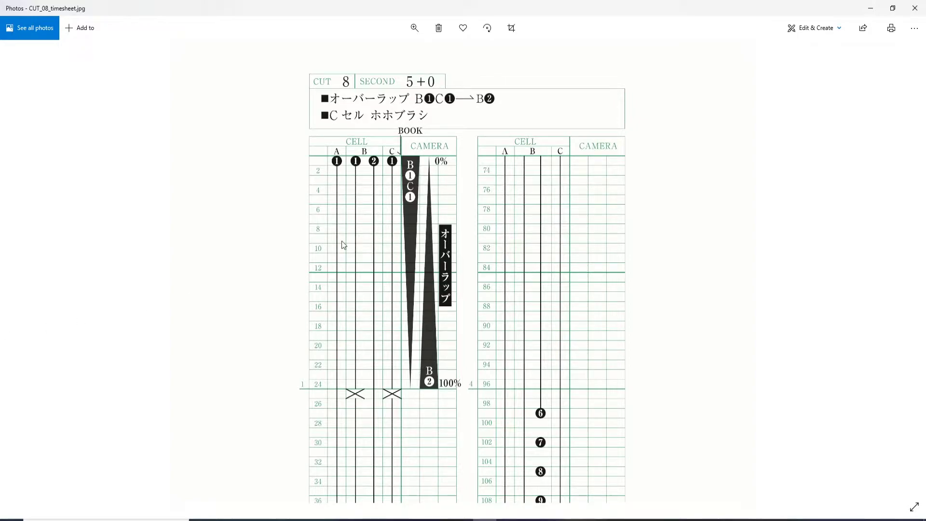
Examine the CUT_08 timesheet for the overlap instructions from B1 and C1 to B2 over frames 1 to 24
left_click(414, 28)
left_click_drag(378, 53, 373, 54)
left_click_drag(525, 200, 534, 359)
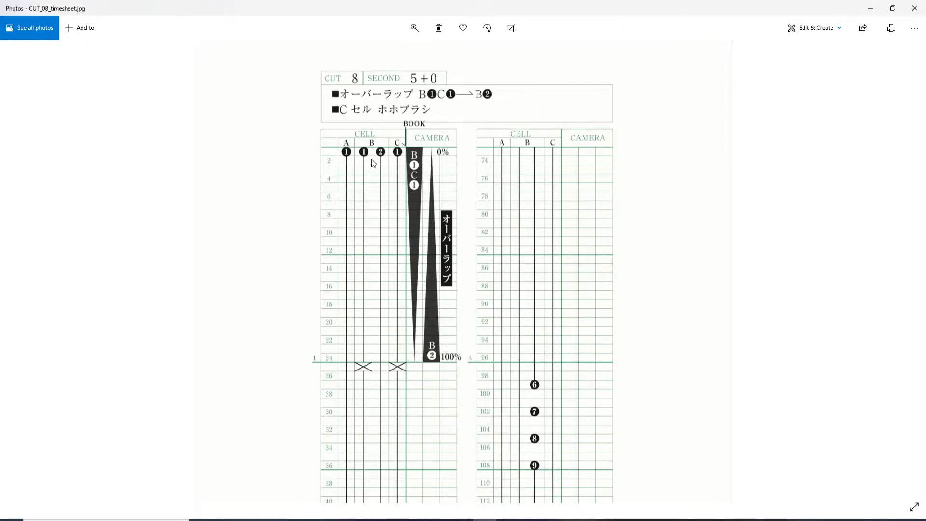
scroll(373, 163, "up", 2)
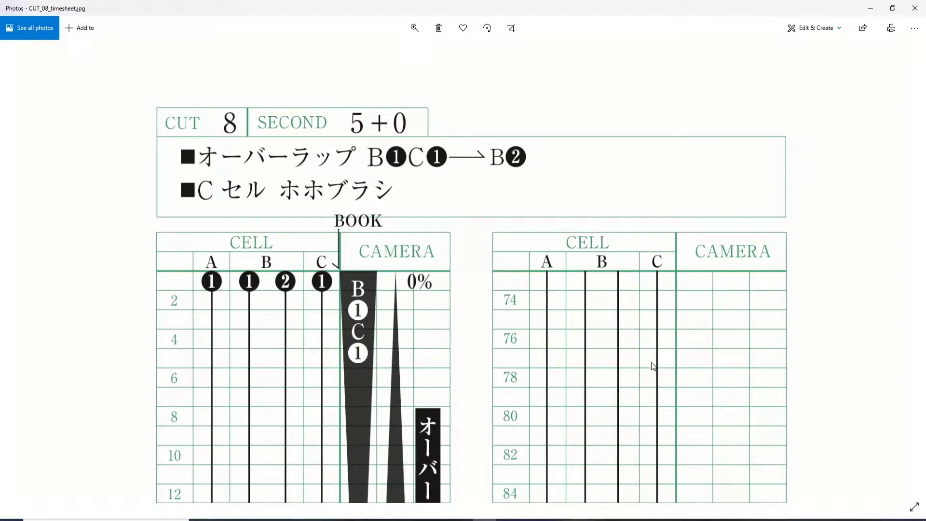
scroll(649, 352, "down", 5)
scroll(653, 362, "up", 1)
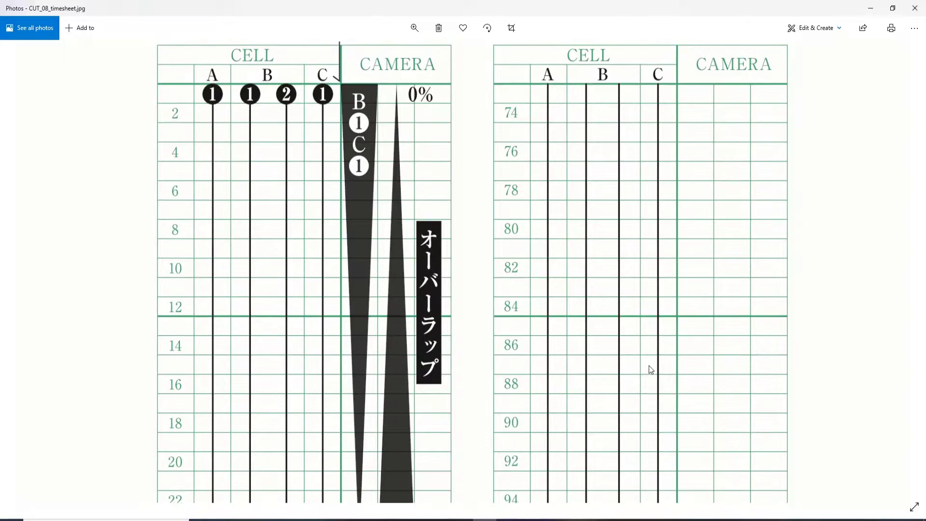
left_click(414, 28)
left_click_drag(407, 54, 385, 55)
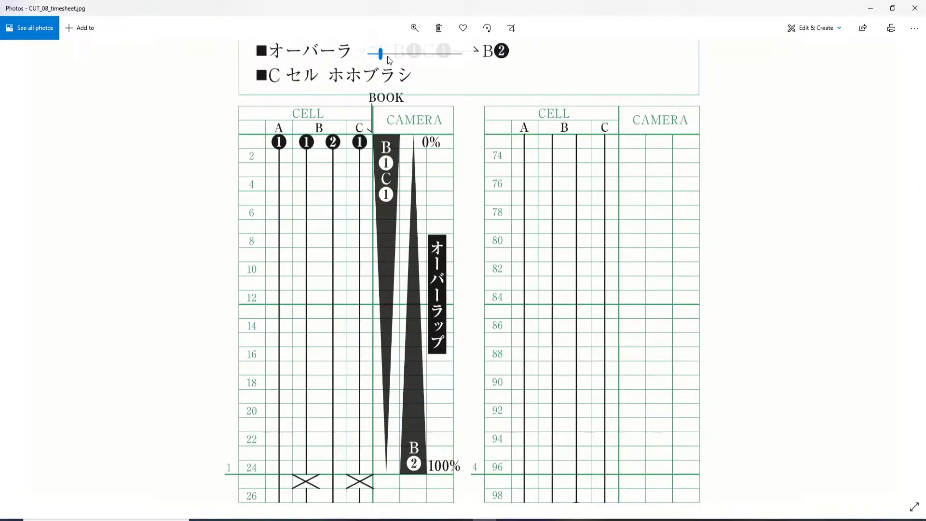
left_click(608, 322)
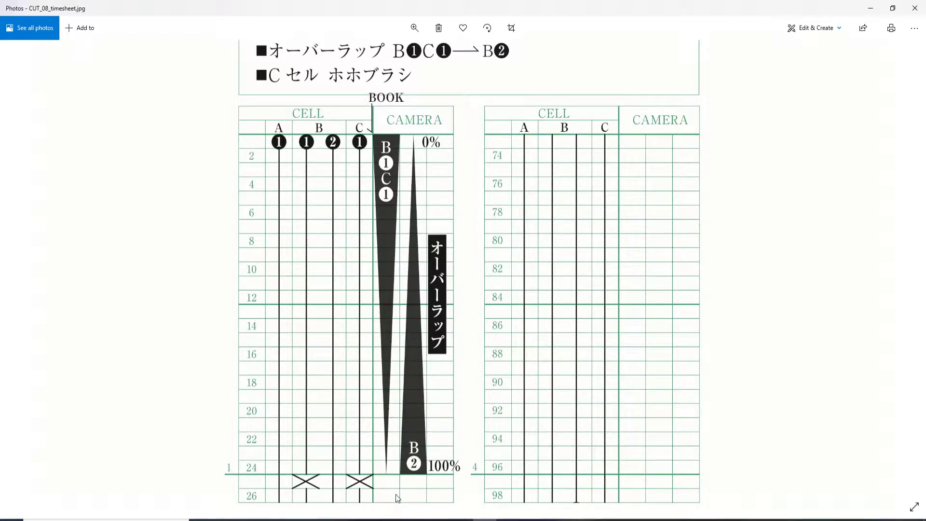
Switch to After Effects and check the alpha track matte setting of the C_0001.tga layer
key("alt+Tab")
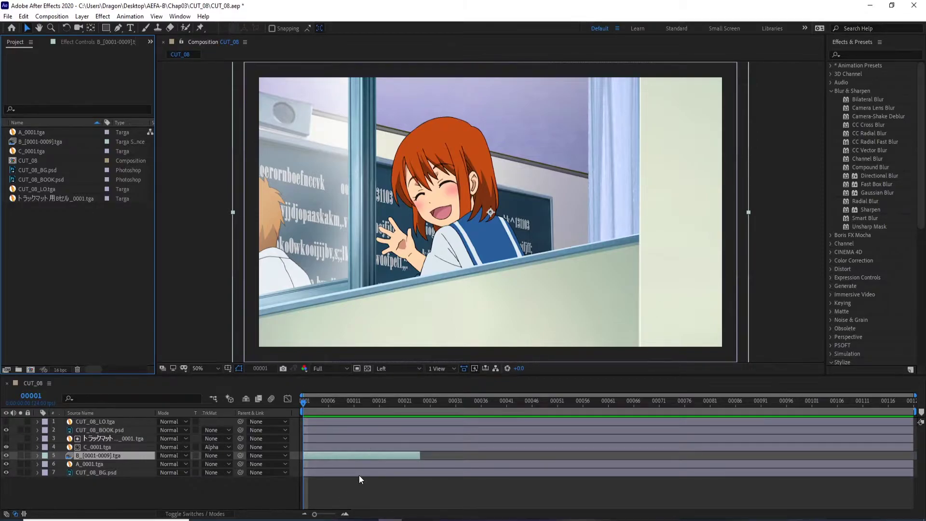
left_click(226, 447)
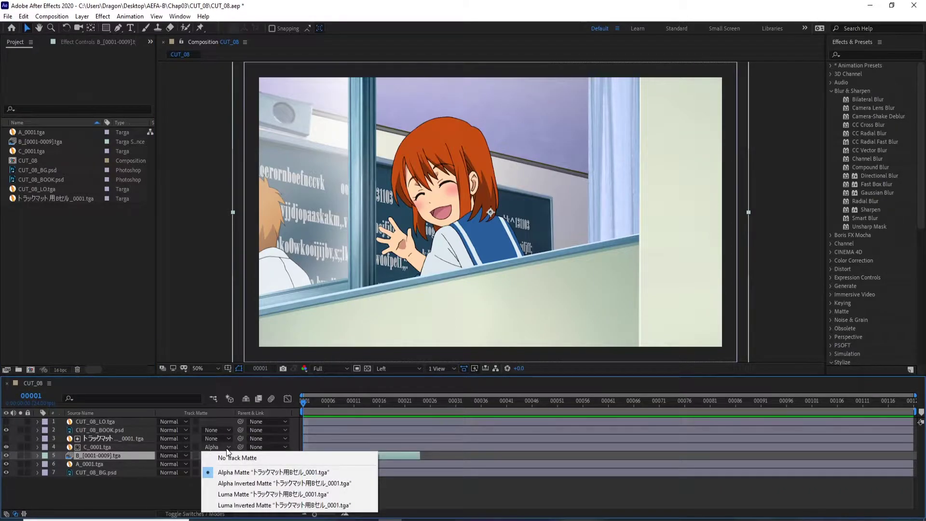
left_click(234, 474)
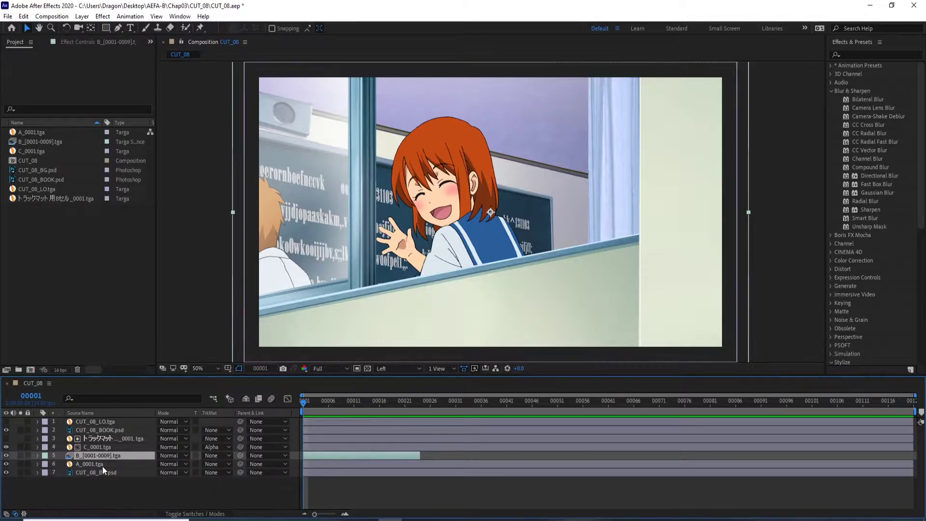
Duplicate the B_[0001-0009].tga layer and set the upper copy's label colour to Orange
left_click(7, 16)
mouse_move(31, 18)
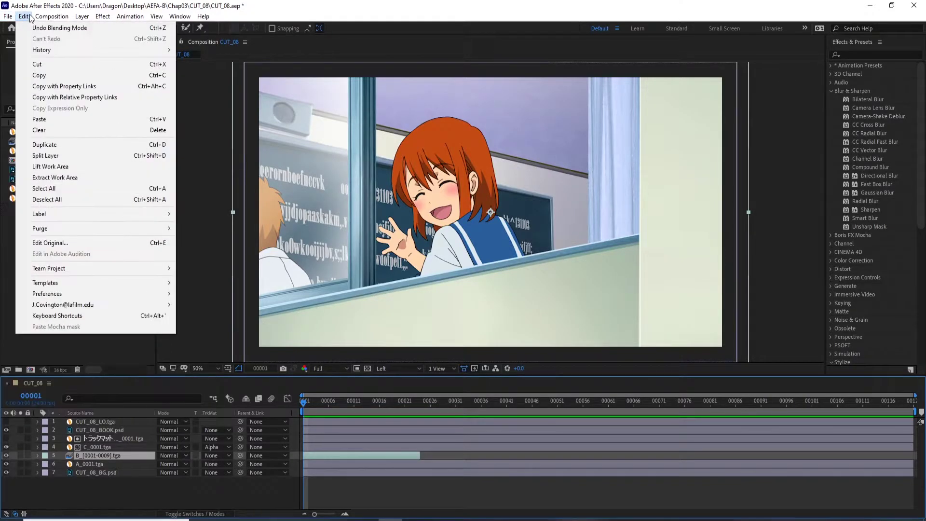
left_click(102, 146)
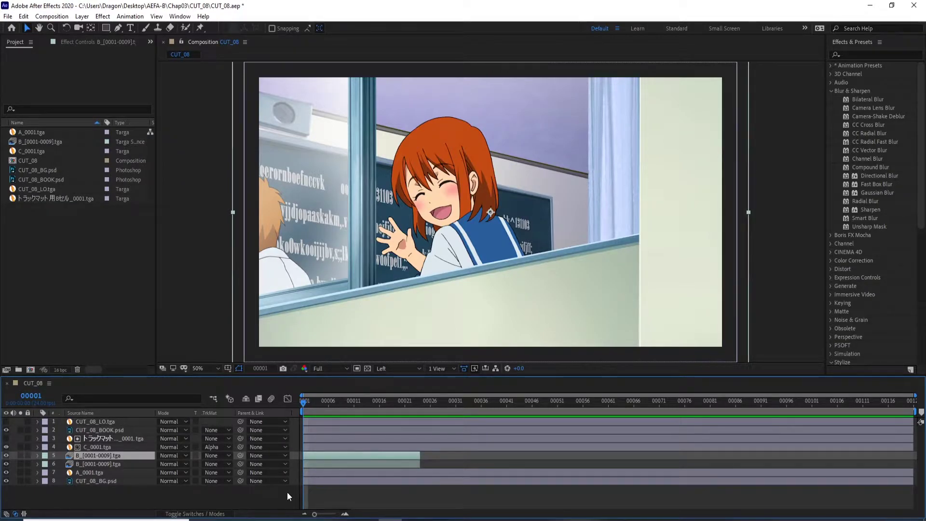
left_click(45, 455)
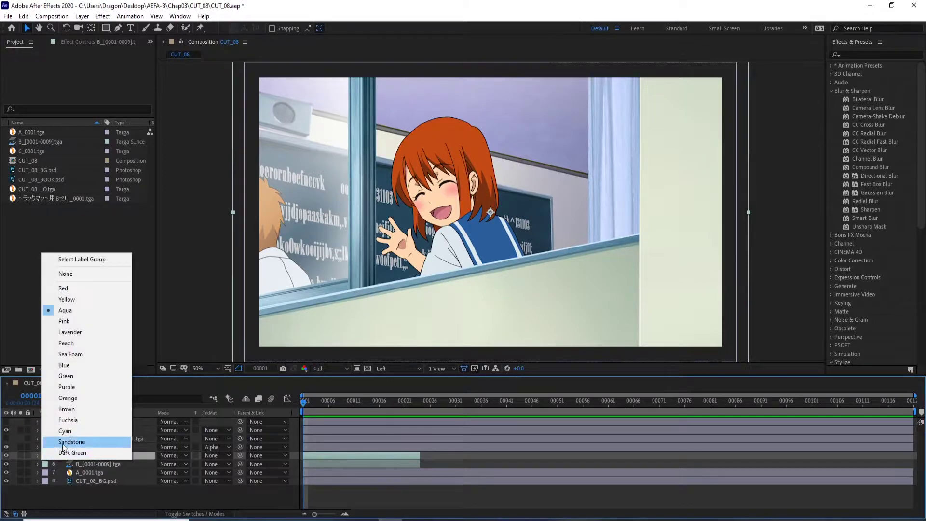
left_click(79, 399)
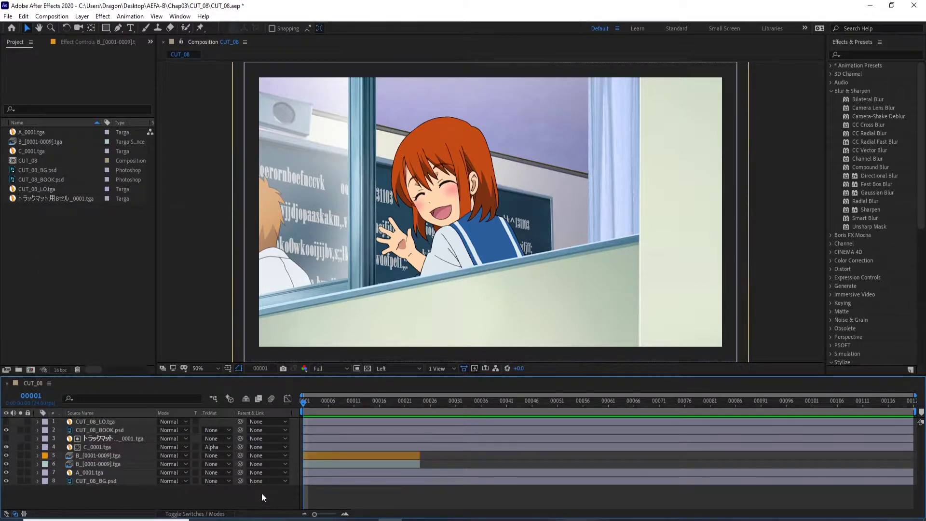
Enable time remapping on the orange B_[0001-0009].tga layer and paste in its timing keyframes
key("ctrl+alt+t")
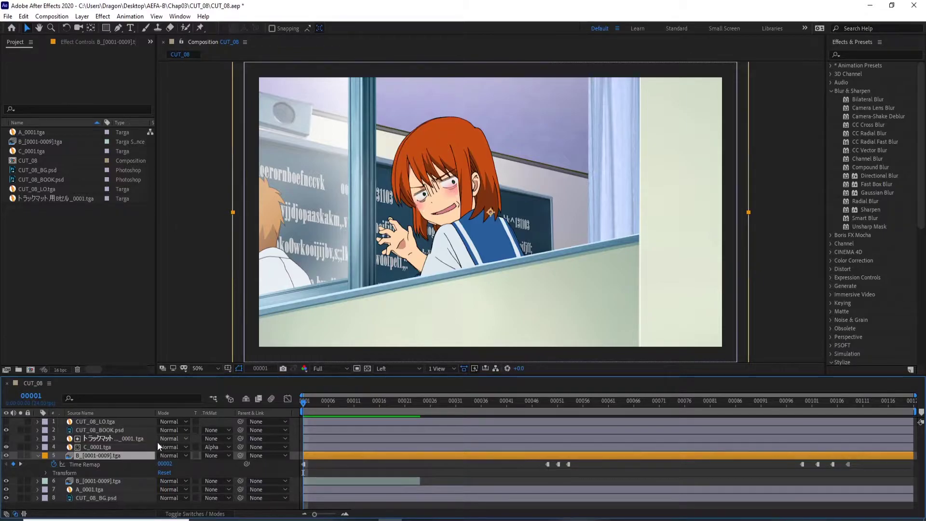
key("ctrl+v")
Keyframe the orange B_[0001-0009].tga layer's opacity from 0% at frame 1 to 100% at frame 24
left_click(260, 368)
type("24")
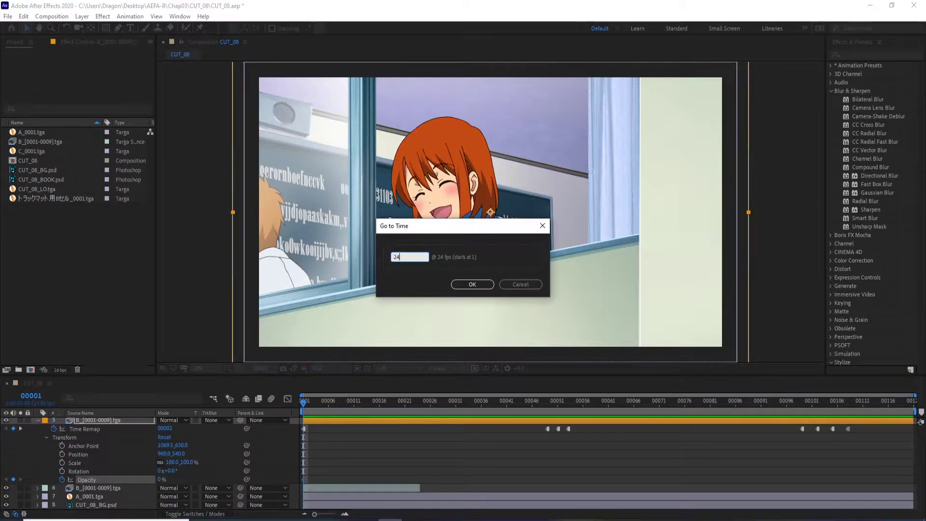
key("Return")
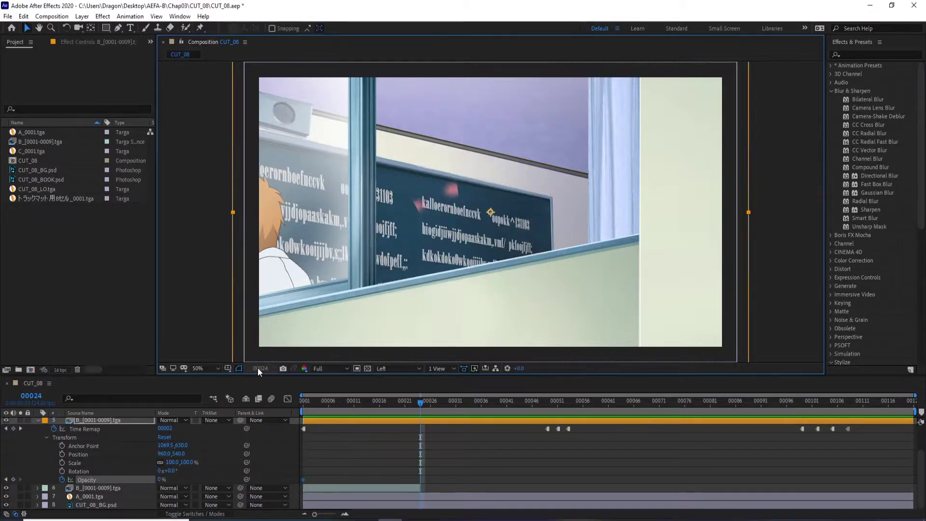
left_click(161, 480)
type("100")
key("Return")
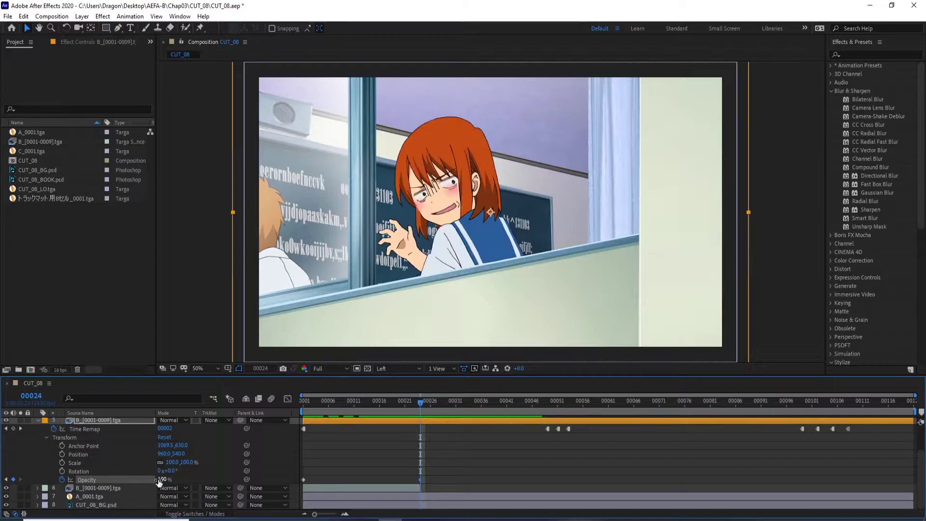
mouse_move(424, 403)
left_mouse_down()
mouse_move(253, 415)
mouse_move(421, 417)
left_mouse_up()
left_click(38, 420)
key("Home")
Pre-compose the track matte layer, C_0001.tga and the original B_[0001-0009].tga as FADE-OUT, moving all attributes into the new composition
left_click(87, 449)
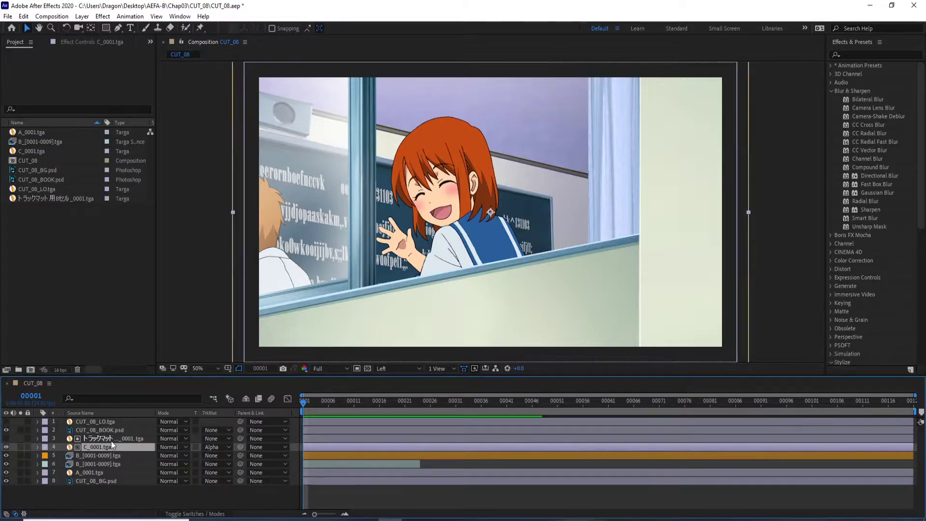
left_click(112, 439)
left_click(109, 446, "shift")
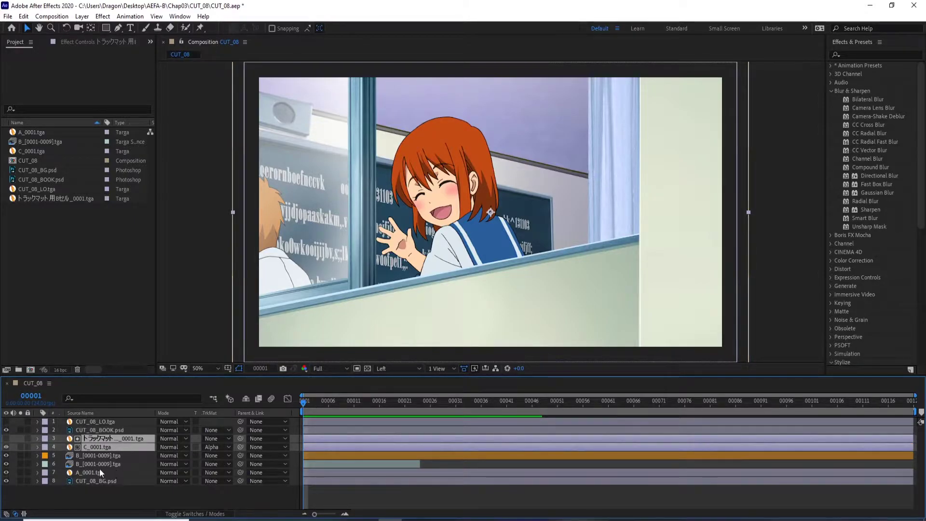
left_click(100, 464, "ctrl")
right_click(111, 442)
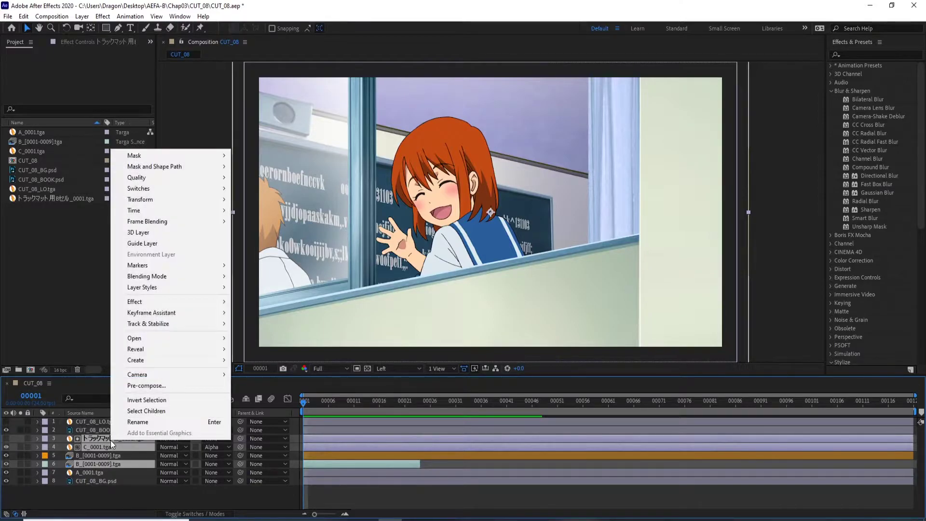
left_click(176, 389)
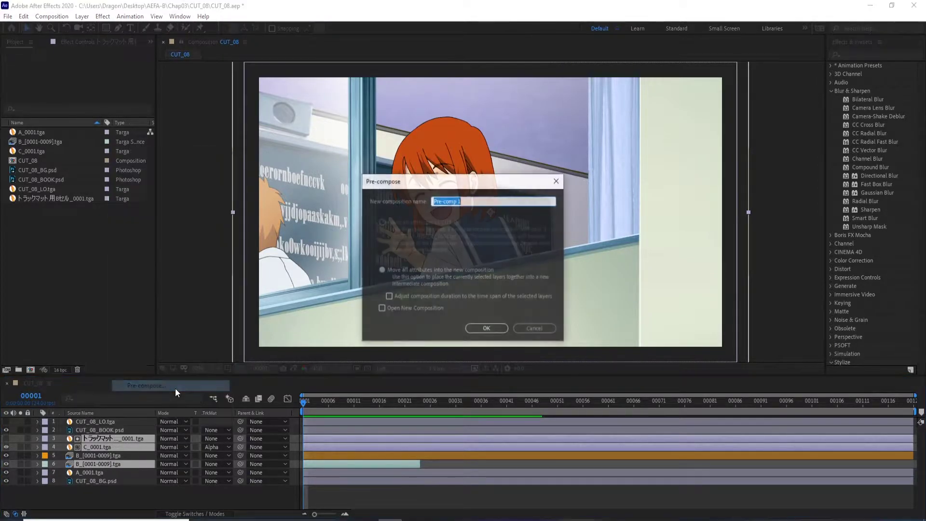
type("FADE-OUT")
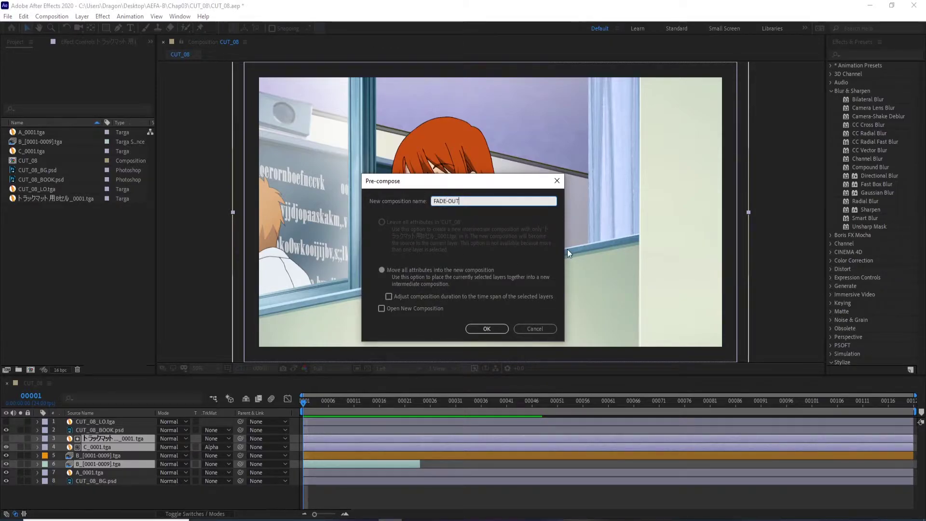
left_click(418, 275)
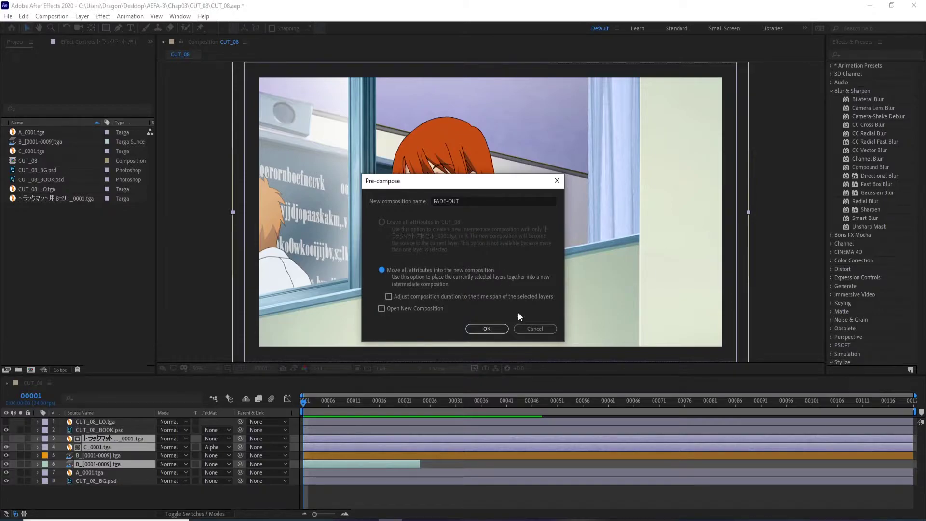
left_click(496, 330)
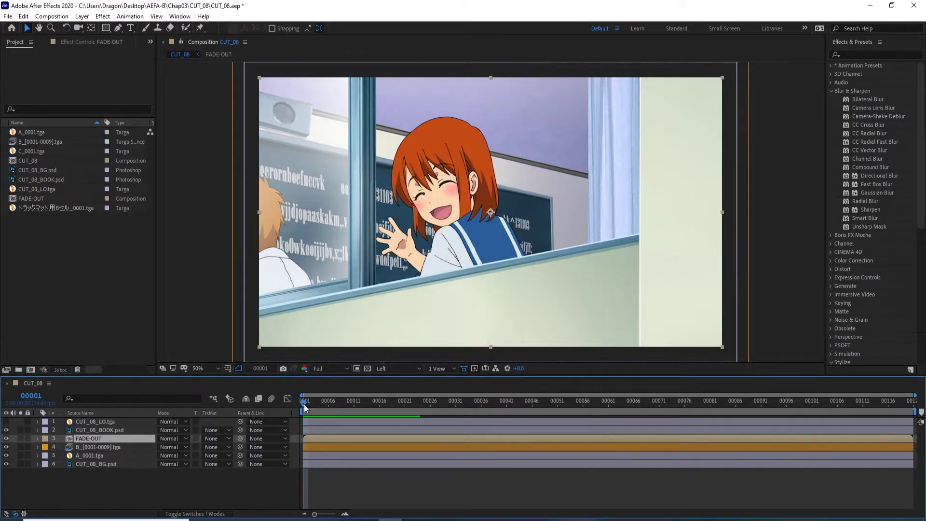
Keyframe the FADE-OUT layer's opacity from 100% at frame 1 to 0% at frame 24
left_click(38, 438)
left_click(46, 447)
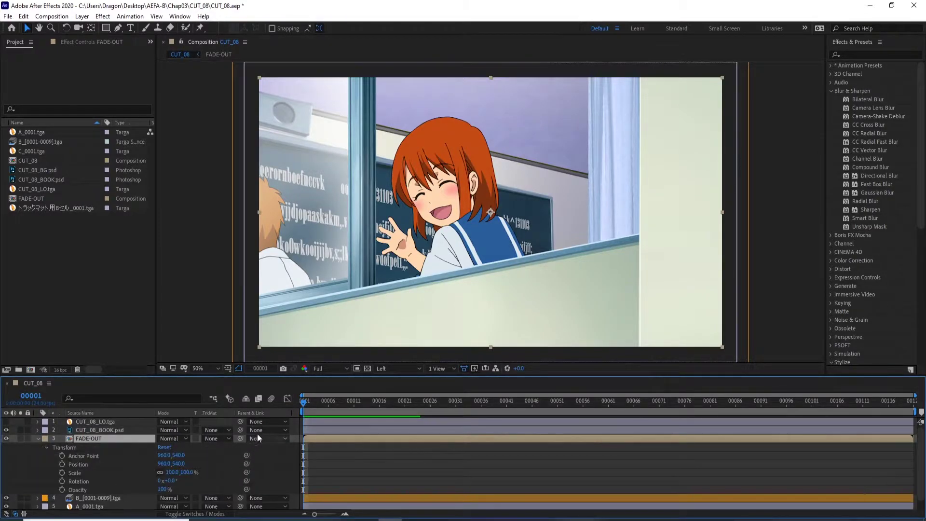
left_click(61, 490)
left_click(266, 369)
type("24")
key("Return")
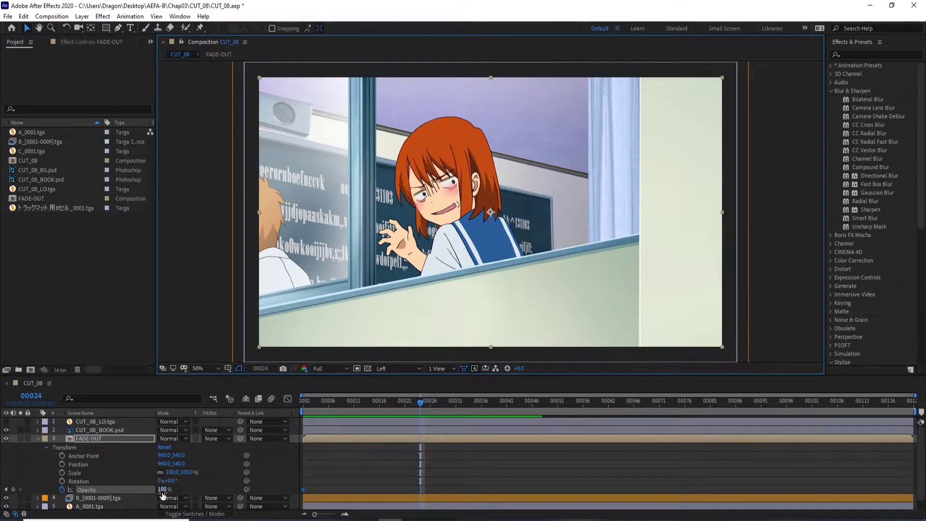
left_click(163, 490)
type("0")
key("Return")
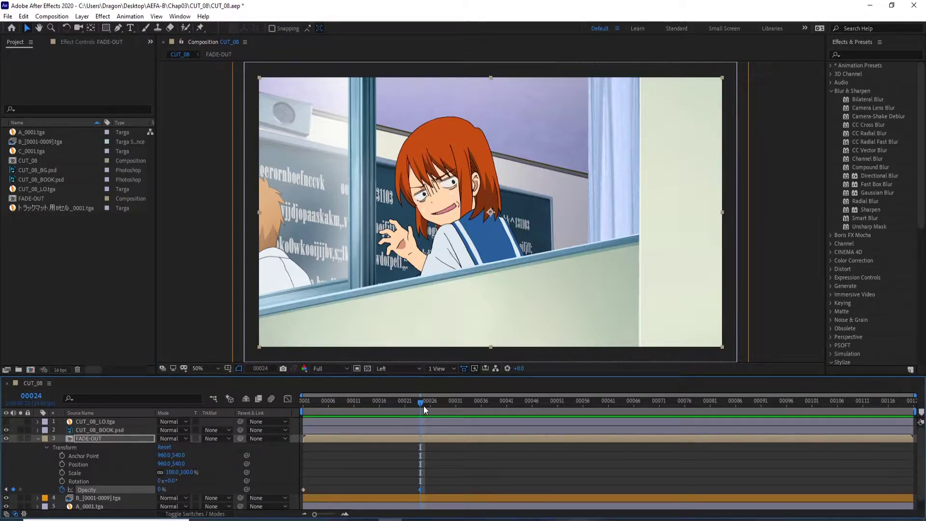
Play back the overlap from the start and inspect the midpoint of the crossfade around frame 13
left_click_drag(419, 401, 318, 401)
key("space")
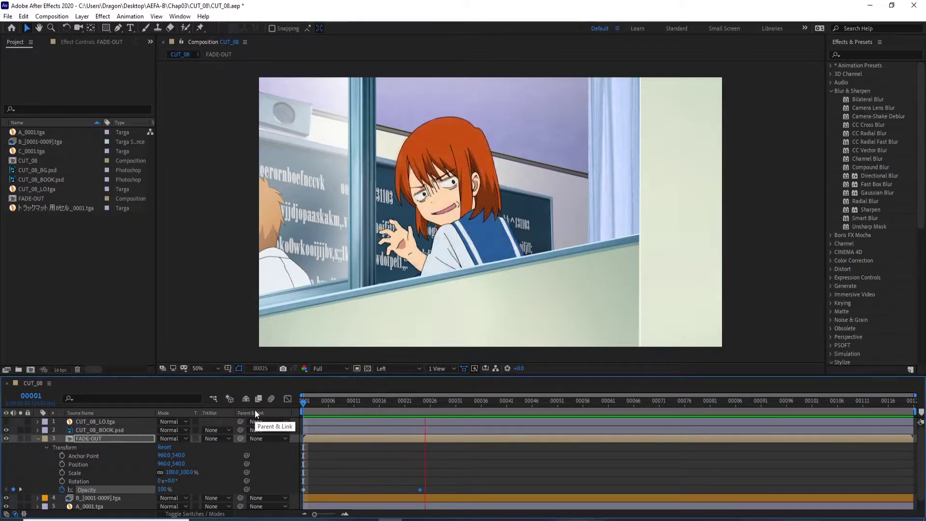
key("space")
left_click(37, 438)
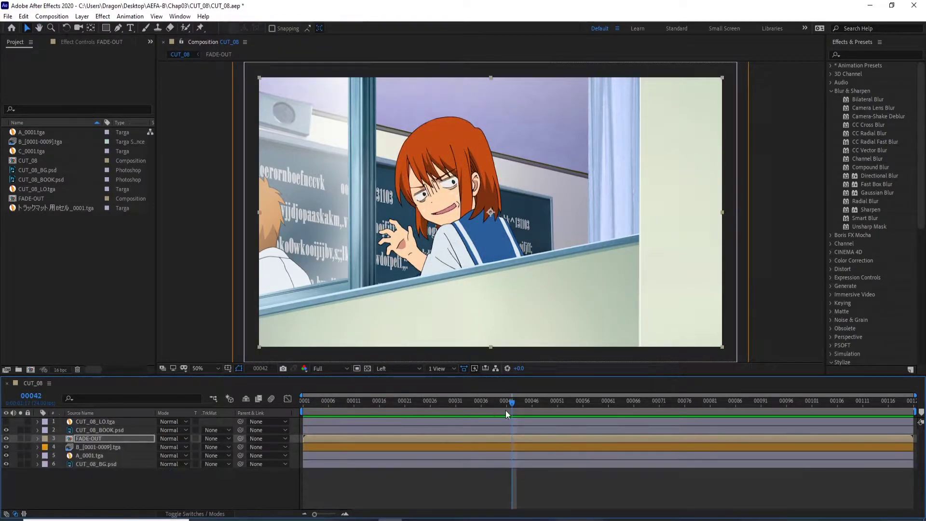
mouse_move(510, 403)
left_mouse_down()
mouse_move(293, 407)
mouse_move(431, 417)
mouse_move(366, 428)
left_mouse_up()
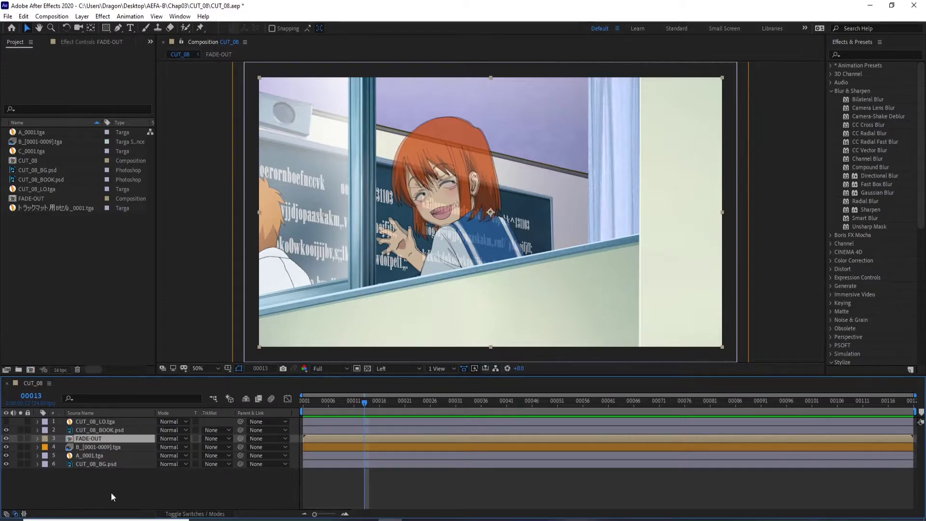
Set the FADE-OUT layer's blending mode to Alpha Add and return to frame 1
left_click(187, 438)
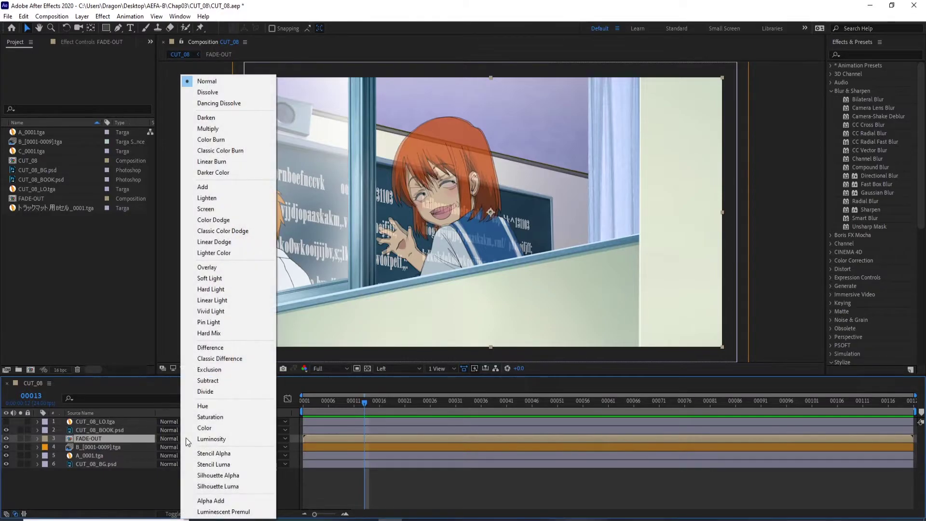
left_click(210, 501)
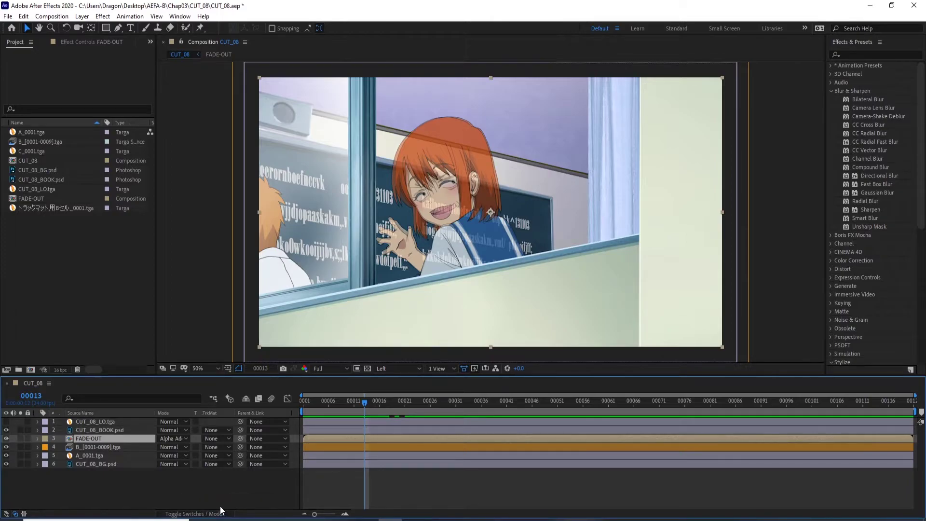
left_click(99, 495)
key("Home")
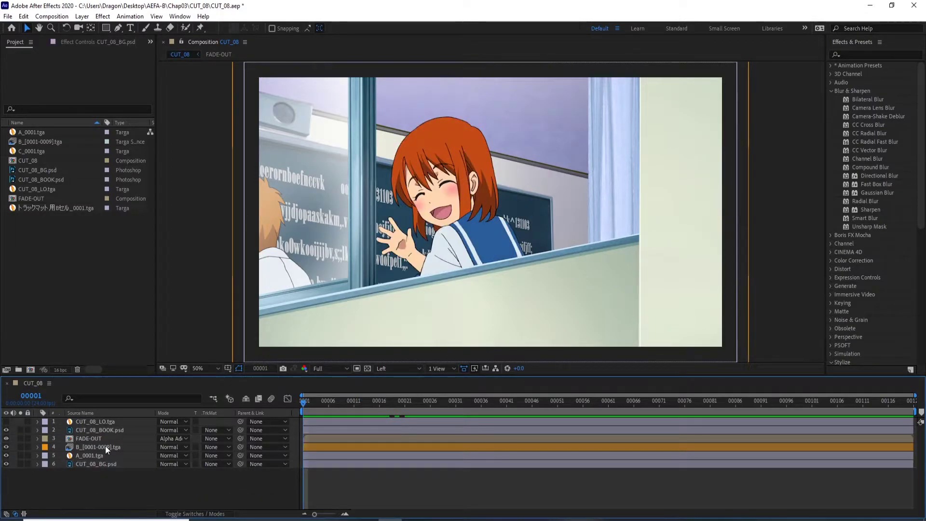
Pre-compose FADE-OUT and B_[0001-0009].tga as OVERLAY, moving all attributes into the new composition, and play back the overlap
left_click(108, 438)
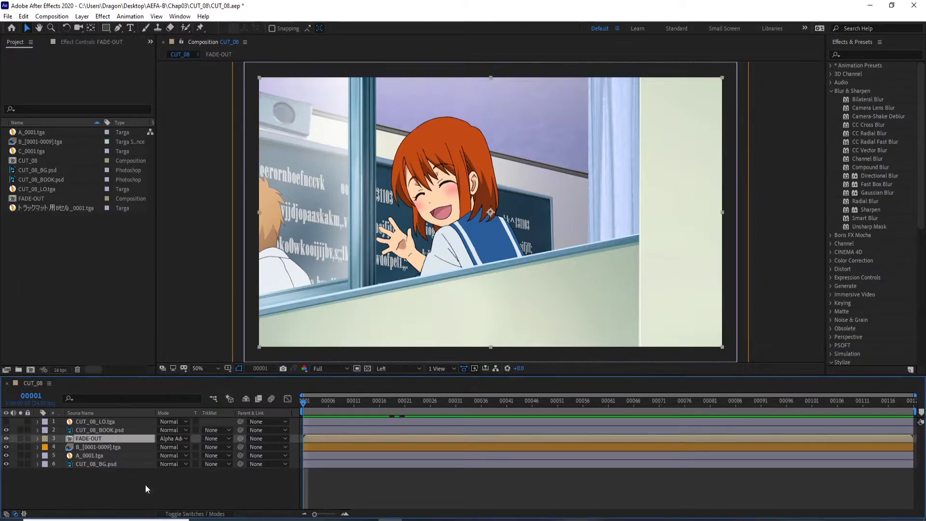
left_click(119, 447, "shift")
right_click(117, 448)
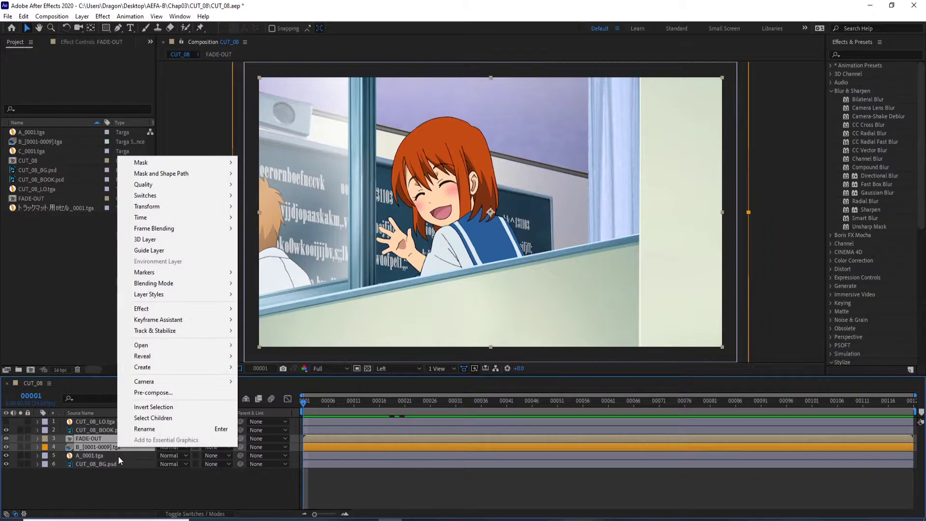
left_click(184, 392)
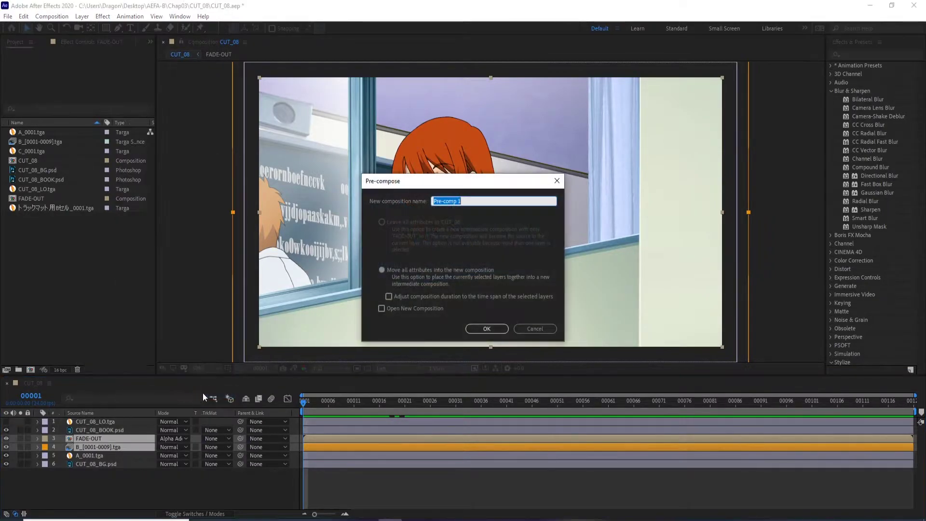
type("0VER")
type("LAY")
left_click(444, 271)
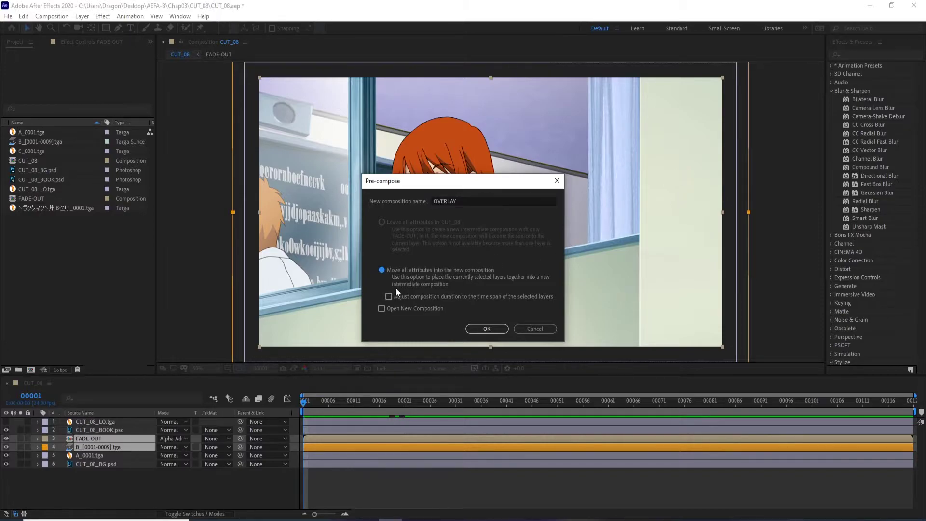
left_click(494, 326)
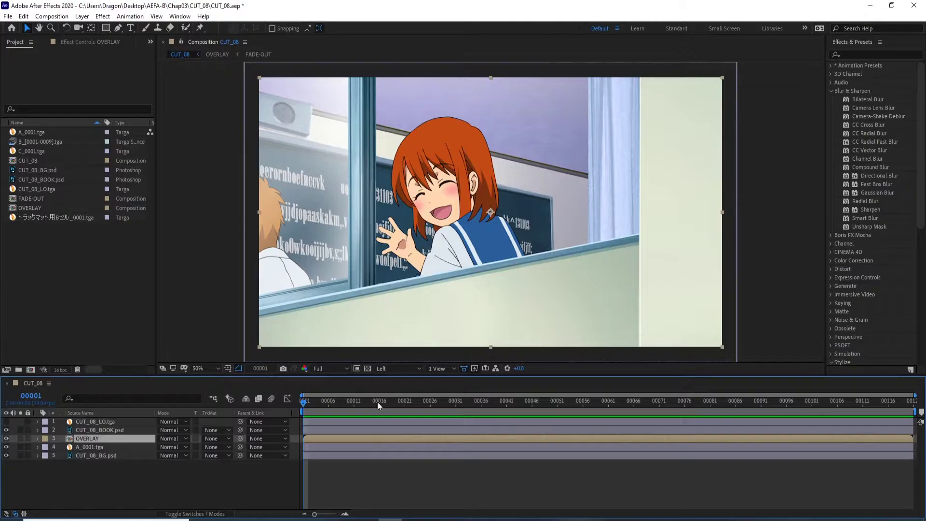
key("space")
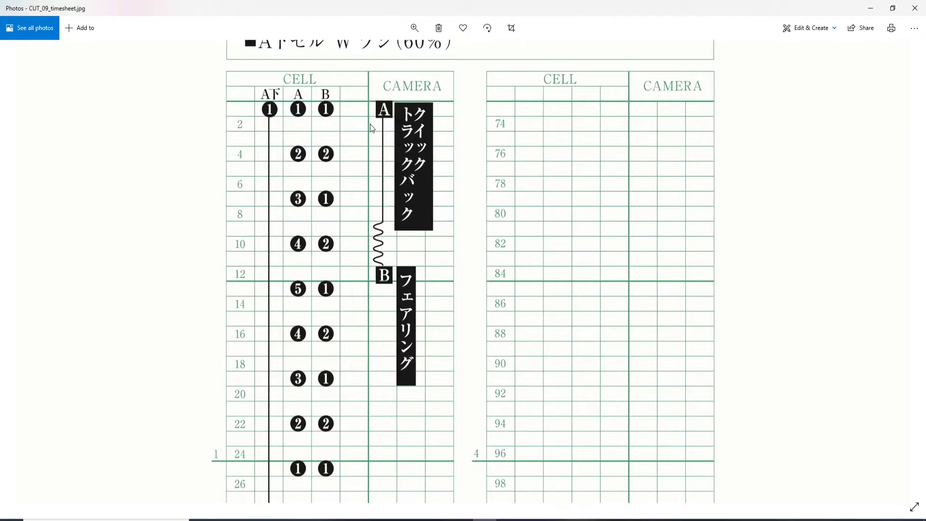
Read the camera and cell instructions on the CUT_09 timesheet, and switch to the CUT_09 project in After Effects
left_click_drag(403, 247, 403, 332)
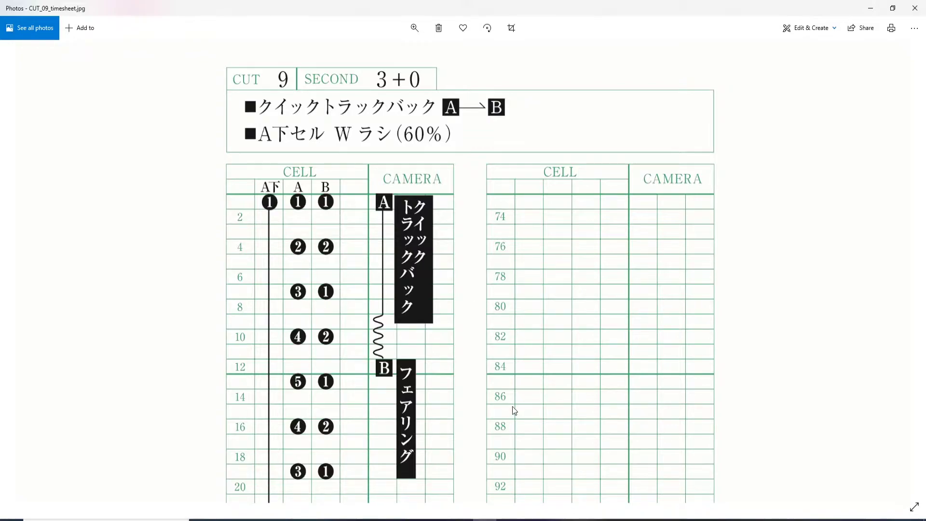
scroll(512, 406, "down", 1)
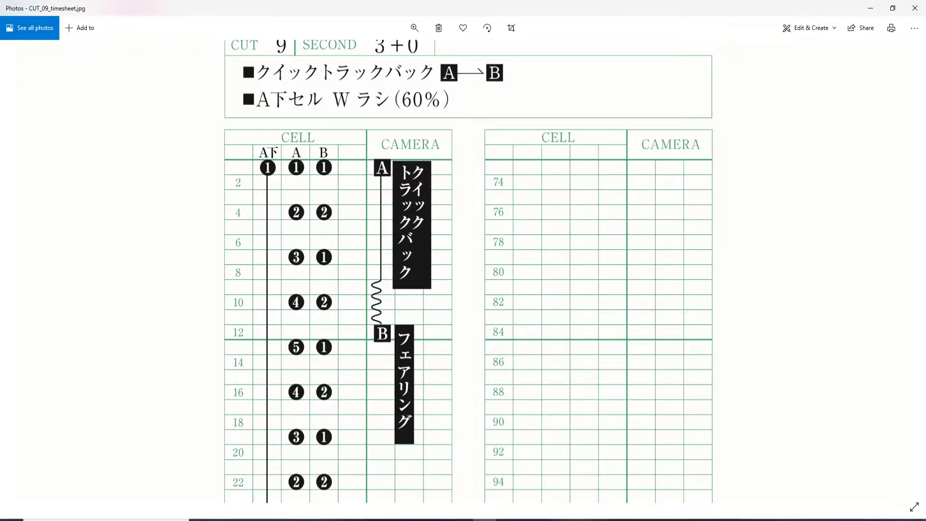
key("alt+Tab")
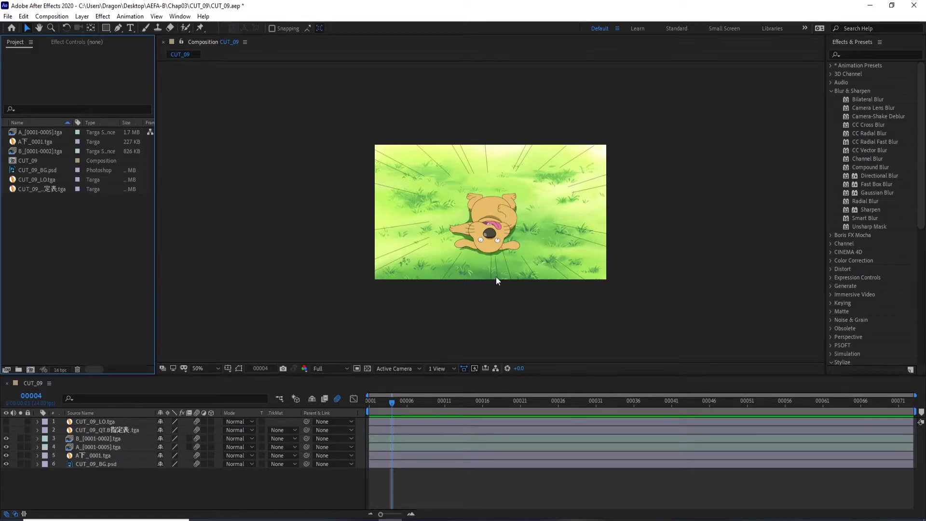
Check the framing by briefly showing and hiding the CUT_09_QTB指定表.tga and CUT_09_LO.tga layers
scroll(496, 281, "up", 2)
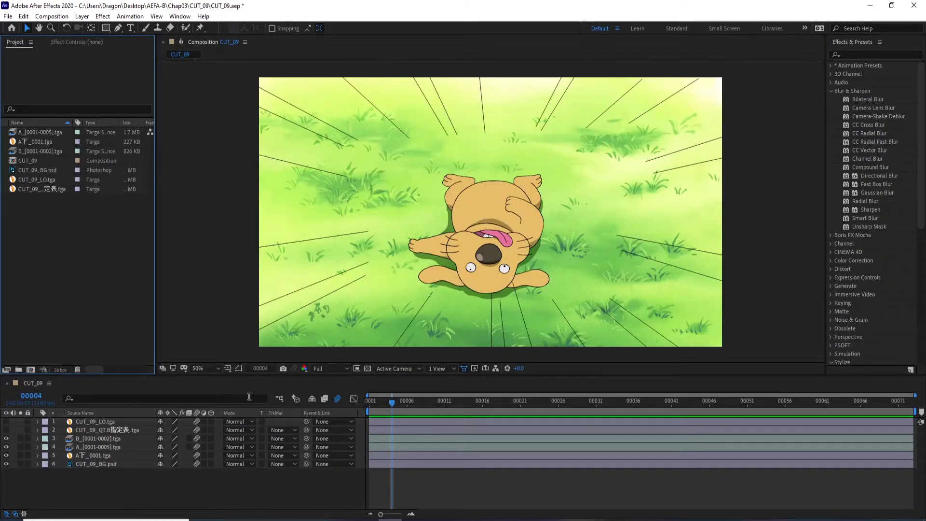
left_click(6, 429)
left_click(5, 430)
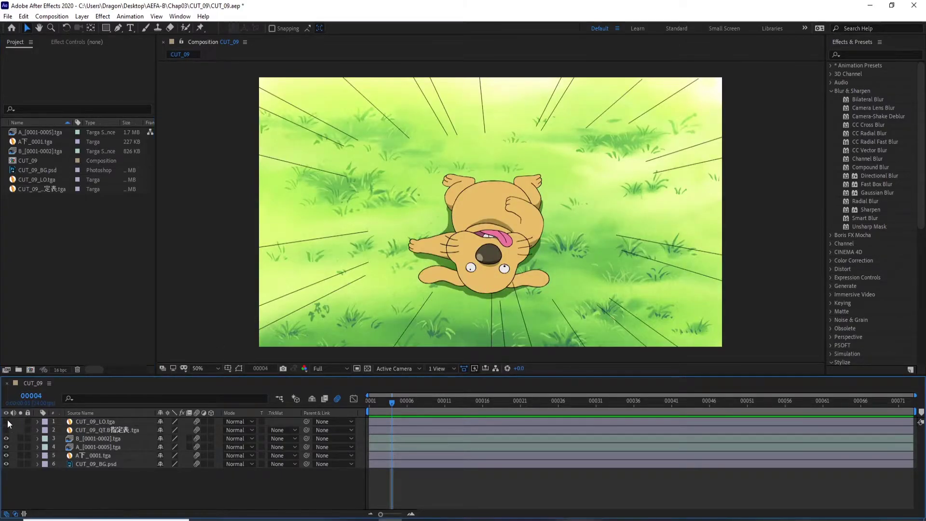
left_click(7, 421)
left_click(6, 421)
left_click(6, 421)
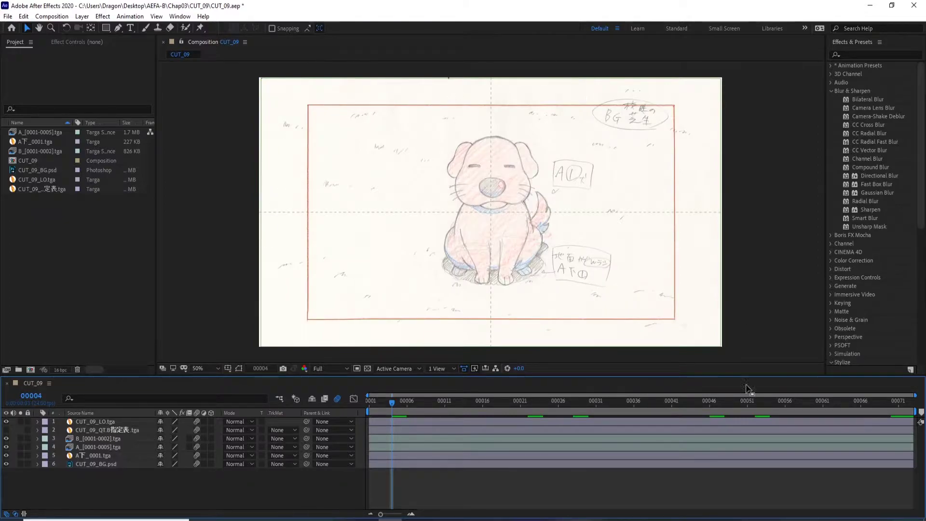
left_click(6, 421)
Create a 1920x1080, 24 fps, 72-frame composition QTB containing CUT_09, and show the CUT_09_QTB指定表.tga guide layer inside CUT_09
key("ctrl+n")
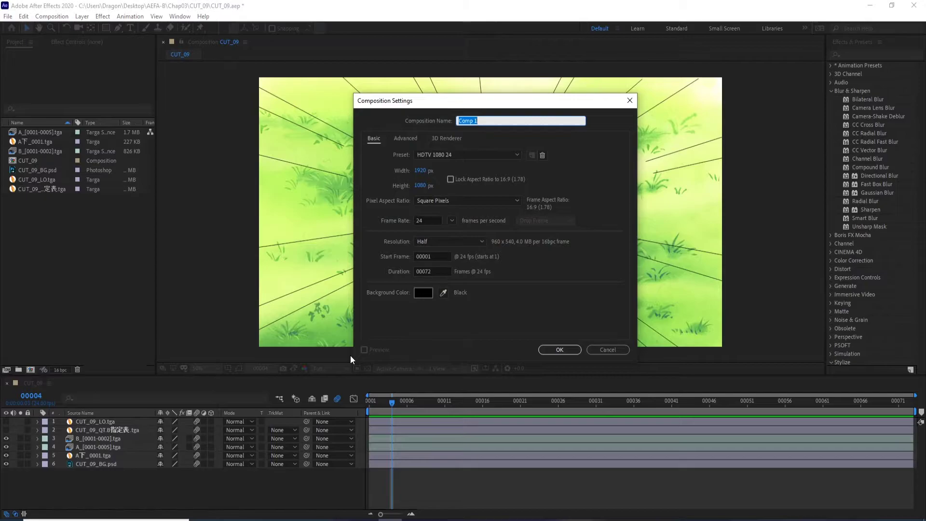
type("C")
left_click(570, 352)
left_click(34, 383)
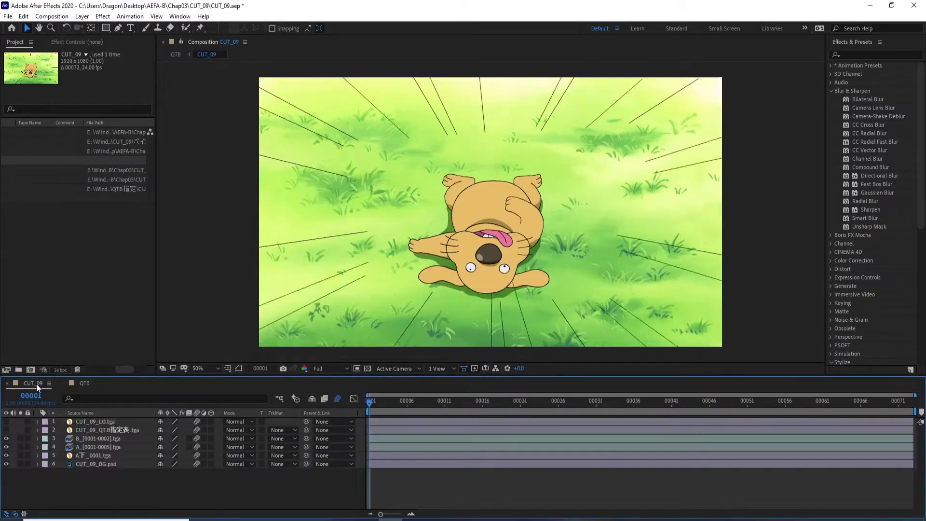
left_click(5, 430)
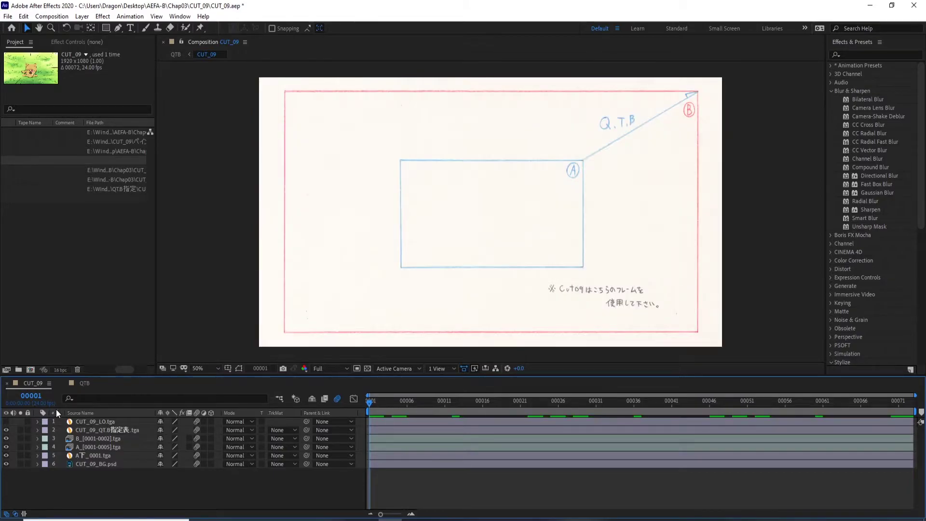
left_click(79, 383)
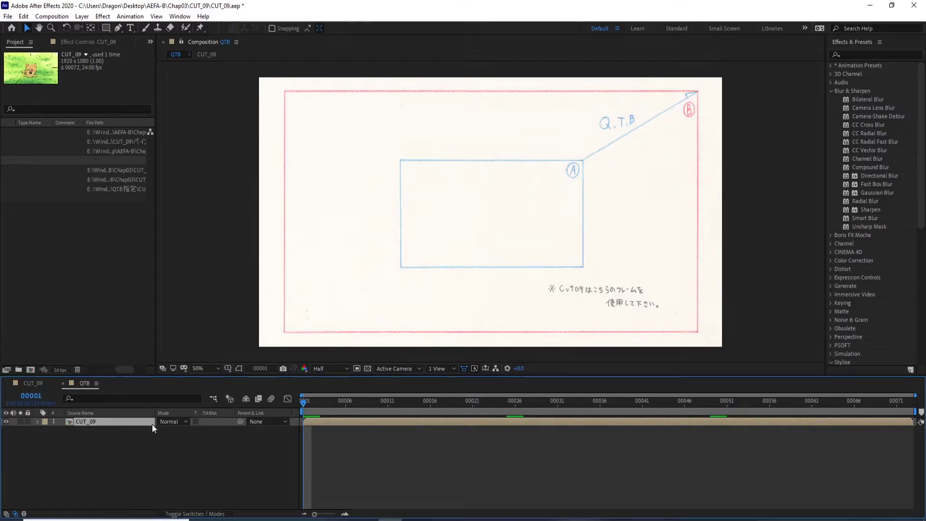
Keyframe CUT_09's position and scale in QTB: 950, 520 at 250% on frame 1, and 958, 540 at 111% on frame 12
left_click(37, 422)
left_click(45, 430)
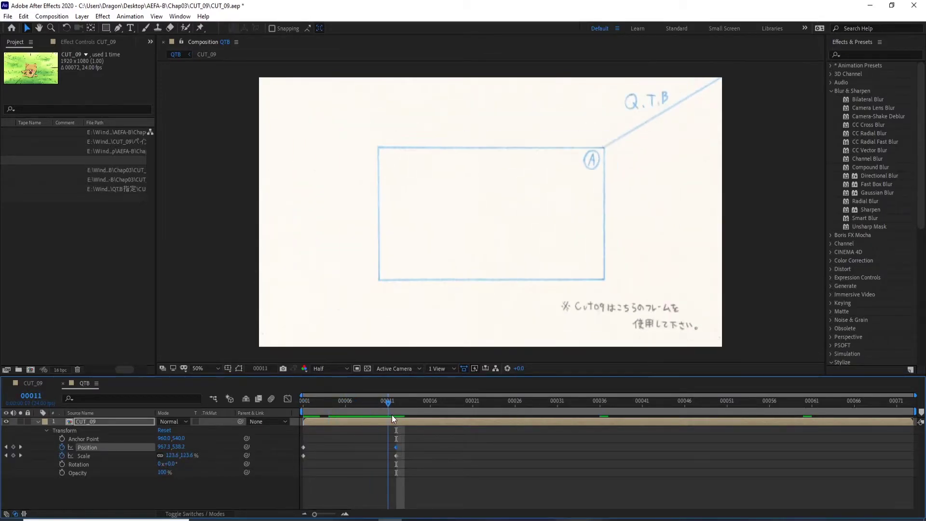
key("Page_Down")
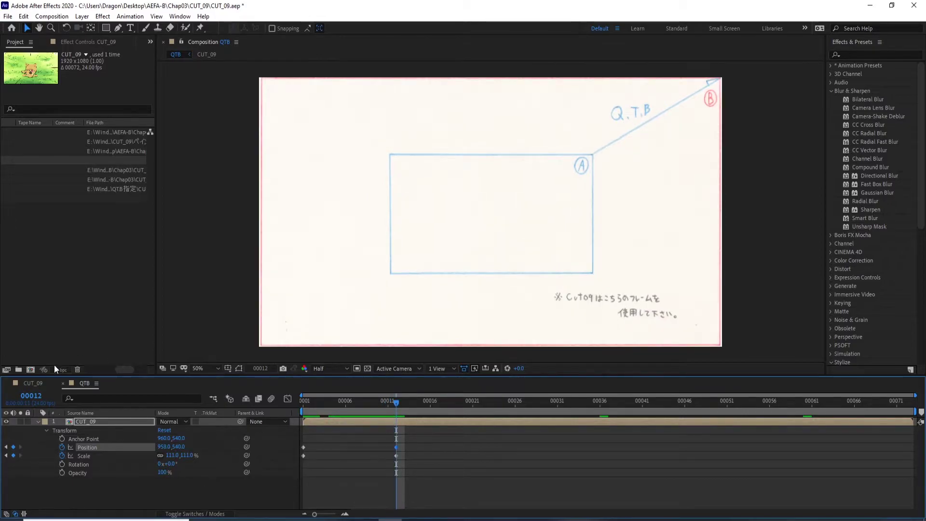
Hide the CUT_09_QTB指定表.tga guide layer in CUT_09 and play back the track back in QTB from frame 1
left_click(25, 384)
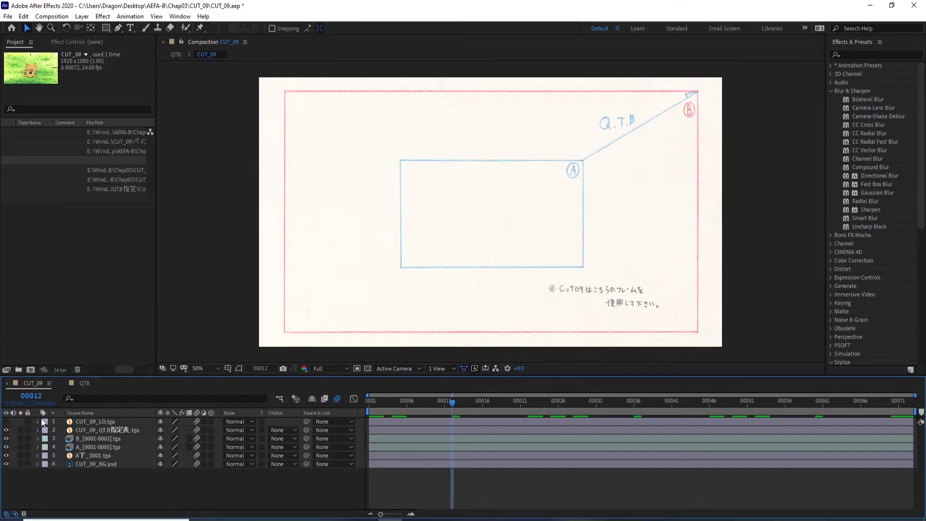
left_click(6, 430)
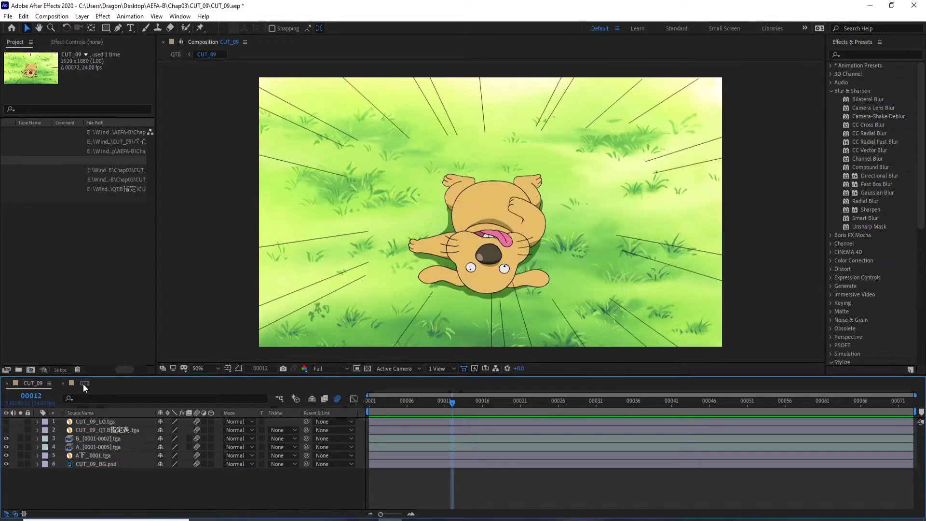
left_click(83, 383)
left_click_drag(395, 403, 256, 414)
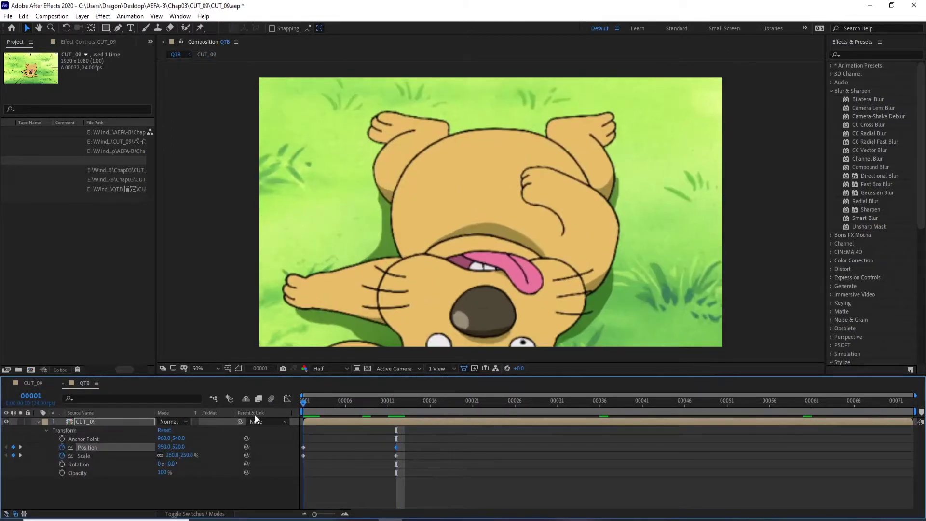
key("space")
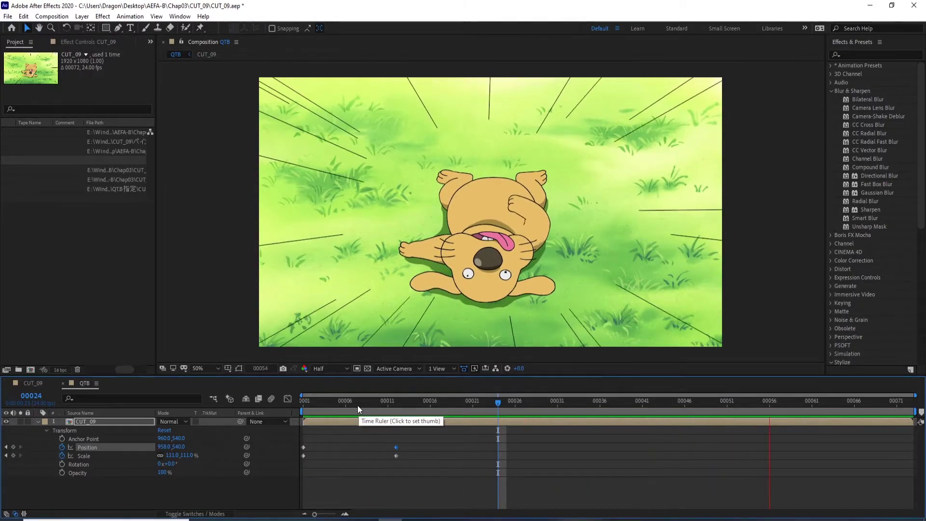
key("space")
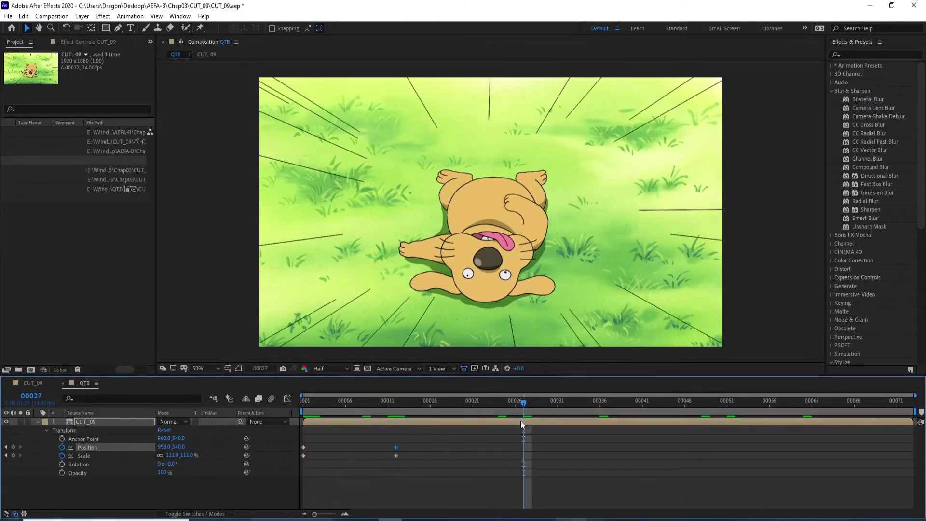
Apply Easy Ease In to the frame 12 Position and Scale keyframes of CUT_09 using the Graph Editor
left_click_drag(517, 406, 399, 423)
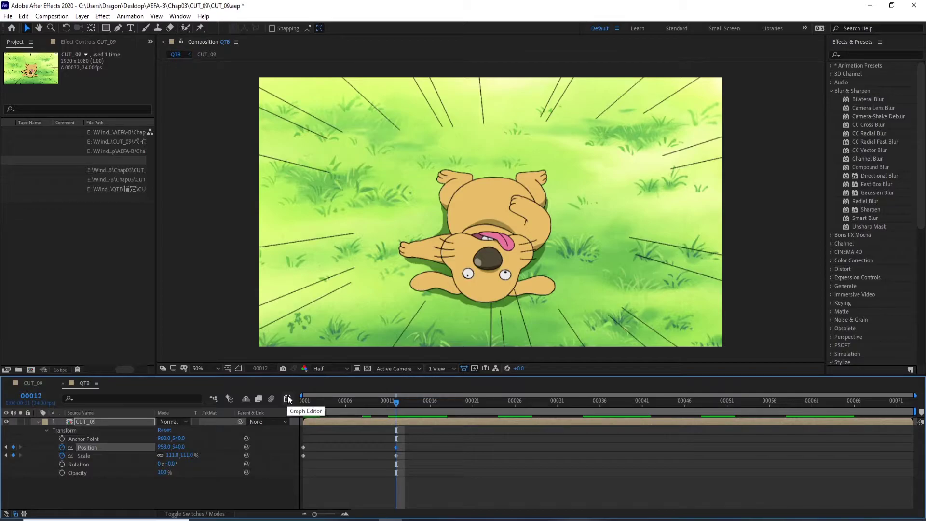
left_click(397, 454, "shift")
left_click(396, 455, "shift")
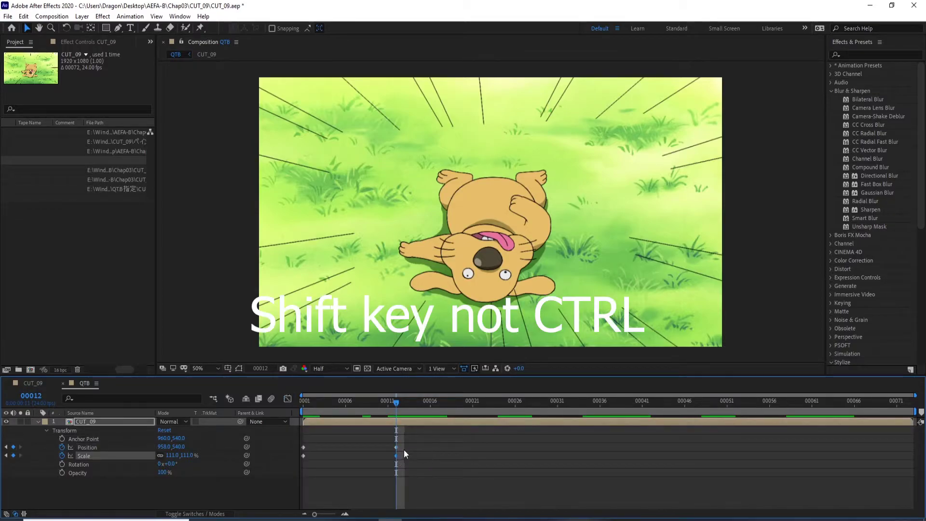
left_click(396, 447, "shift")
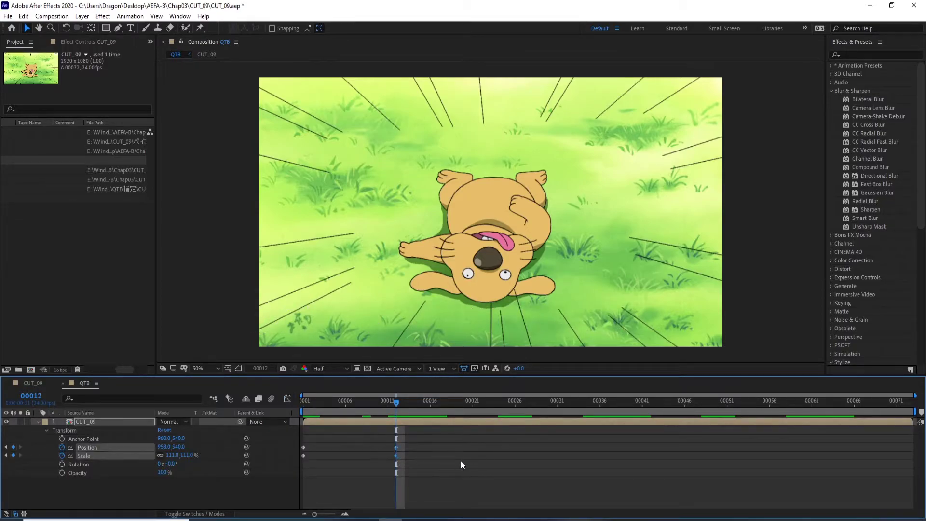
left_click(288, 399)
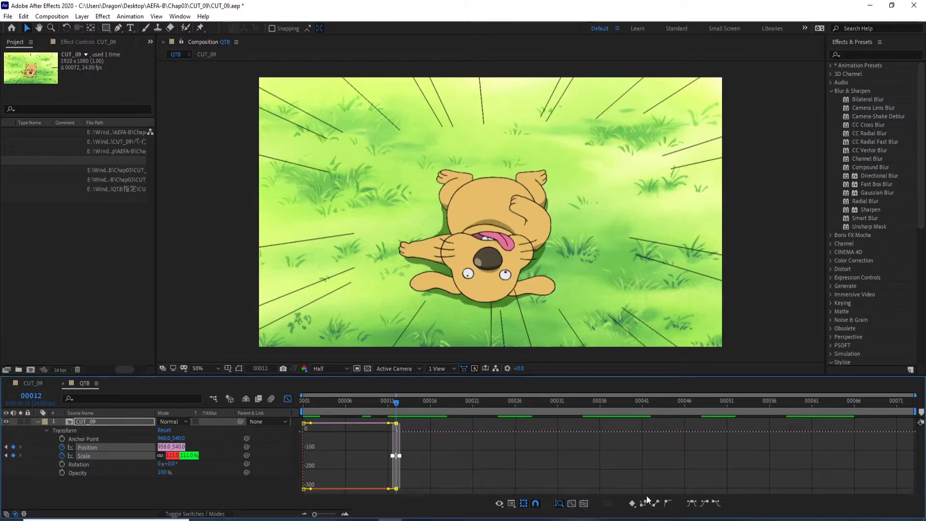
left_click(704, 505)
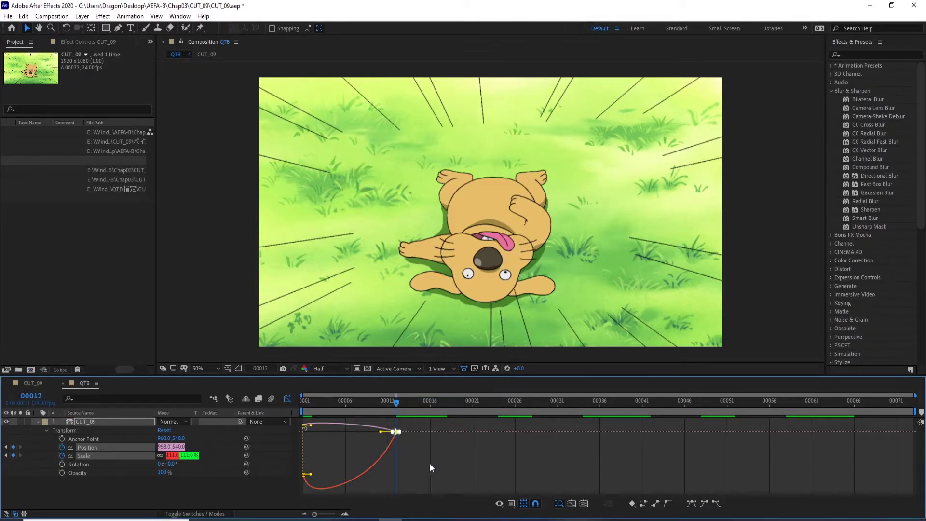
key("shift+F3")
Enable motion blur for the QTB composition and its CUT_09 layer, and turn off that layer's Collapse Transformations
key("Home")
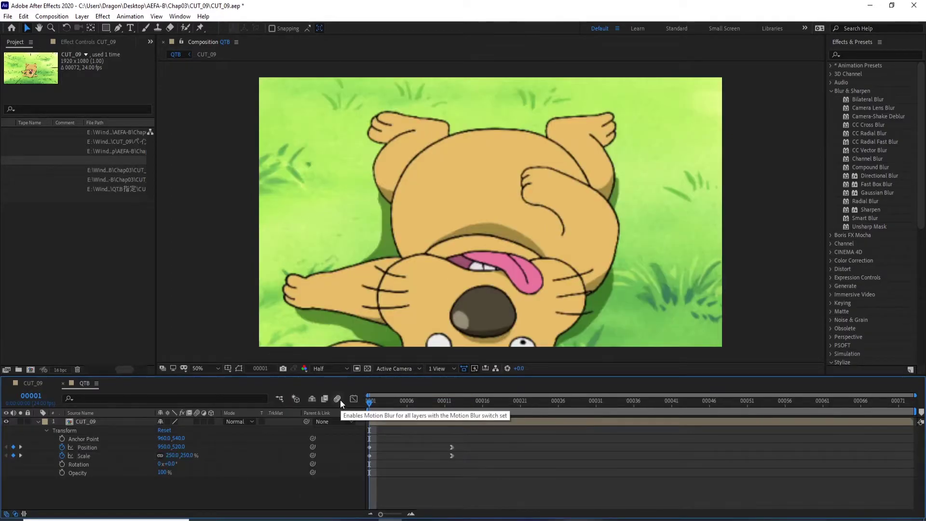
left_click(337, 399)
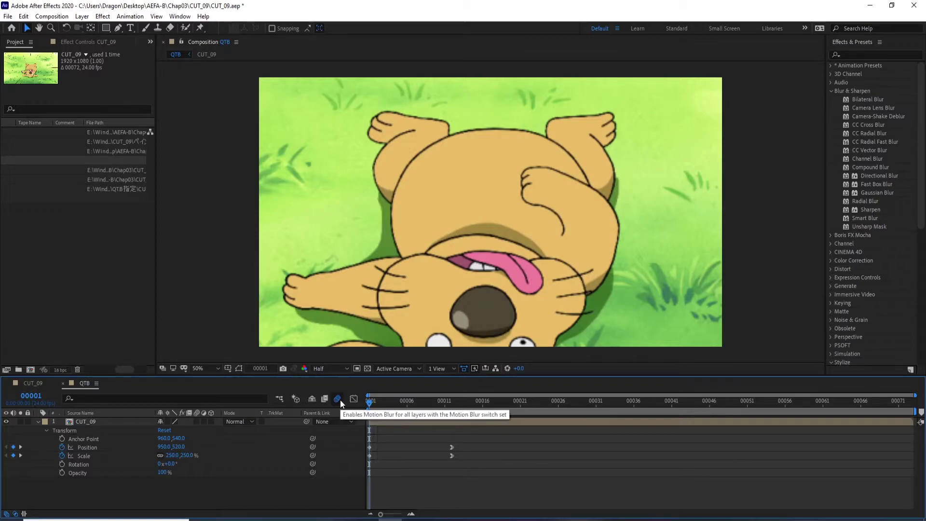
left_click(198, 421)
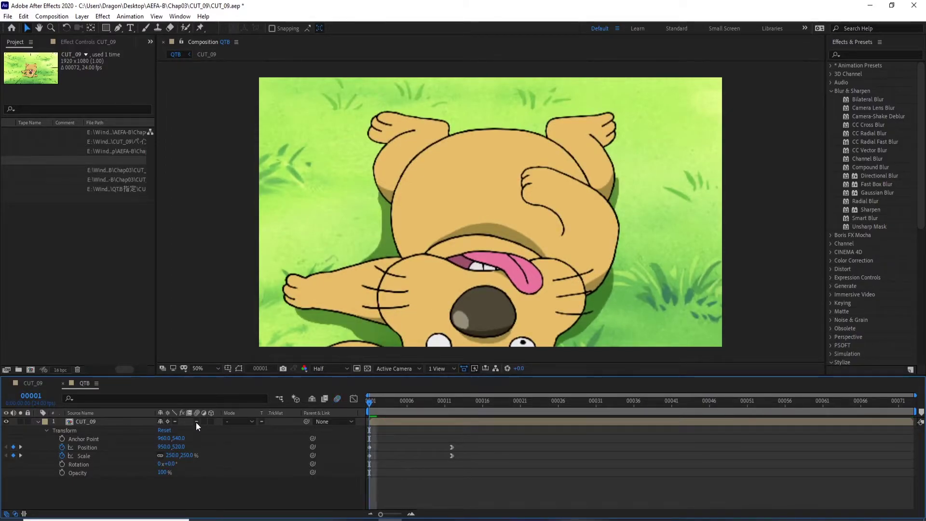
left_click(165, 421)
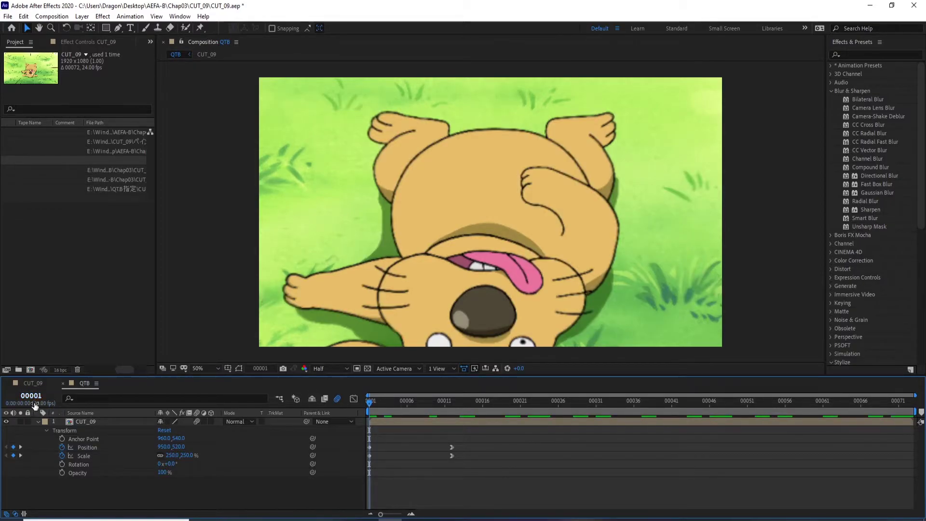
Switch on motion blur for all six layers inside CUT_09, and enable Collapse Transformations on the CUT_09 layer in QTB
left_click(34, 381)
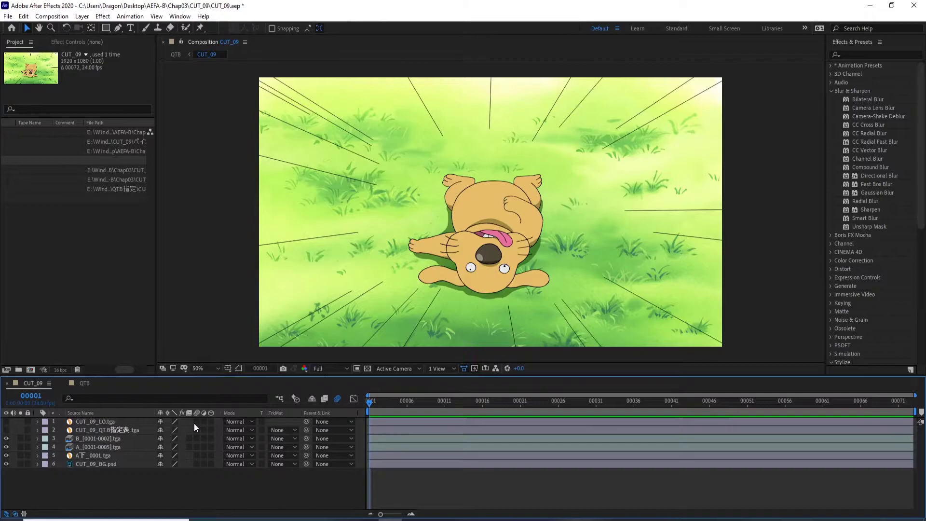
left_click_drag(197, 438, 198, 464)
left_click_drag(198, 423, 197, 429)
left_click(85, 383)
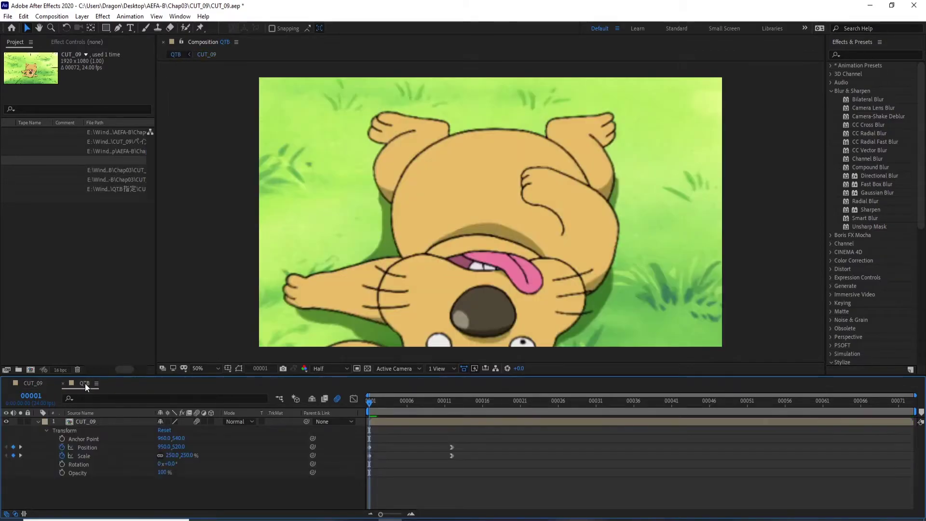
left_click(167, 421)
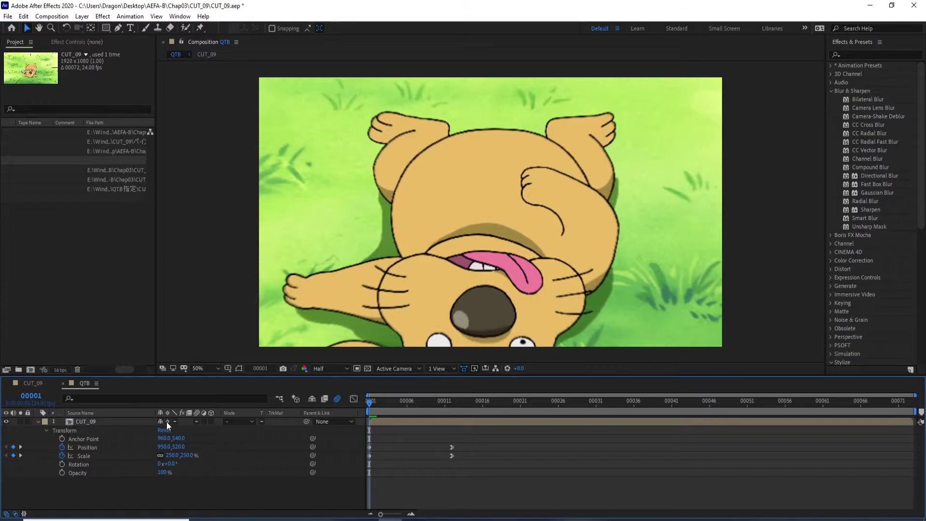
Play back QTB with motion blur, check frames 27 and 10, and save the CUT_09 project
left_click(337, 401)
left_click(337, 400)
key("space")
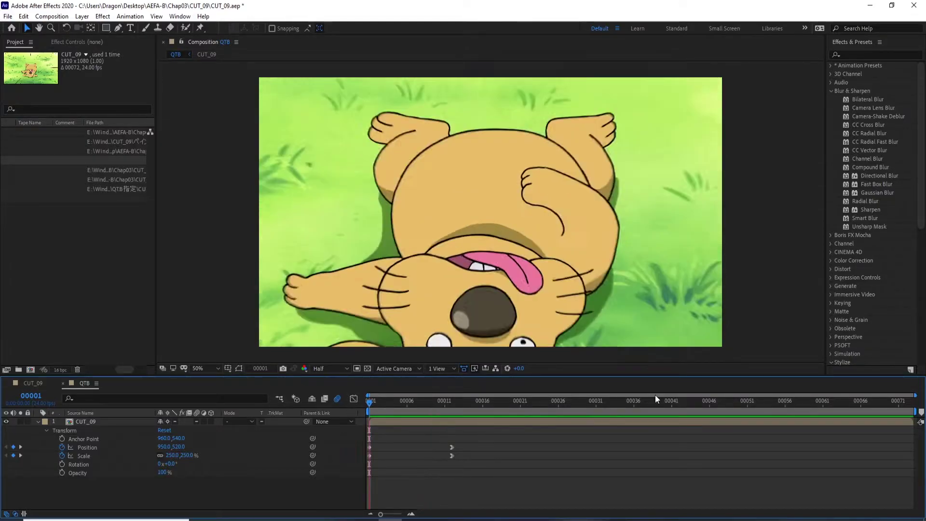
left_click(641, 392)
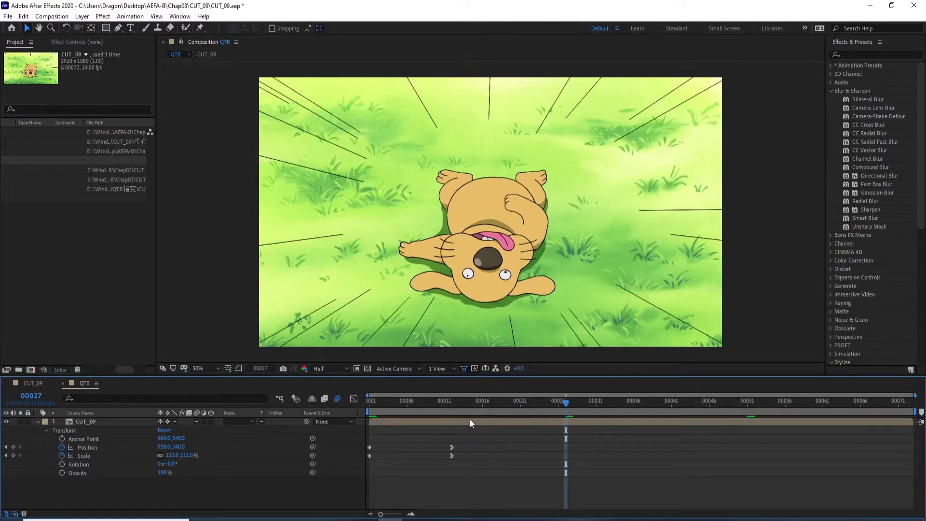
left_click(436, 404)
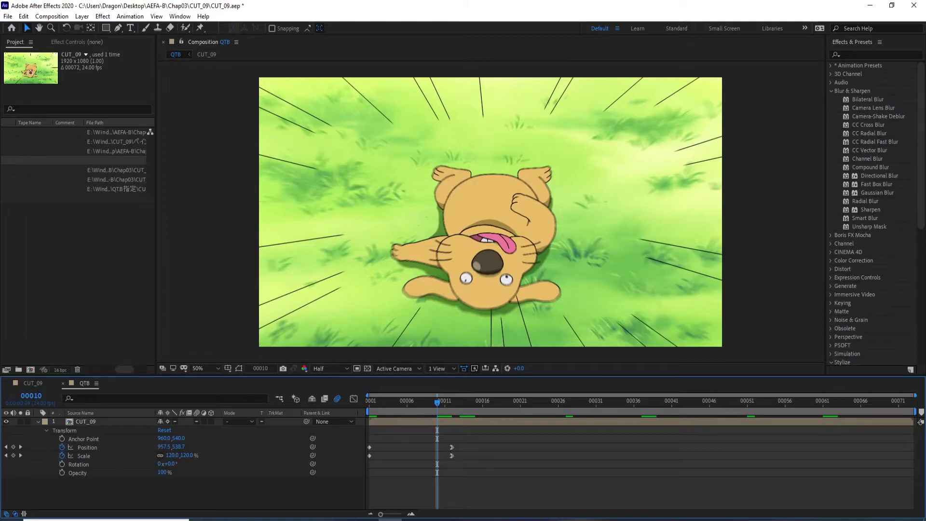
left_click(7, 16)
left_click(74, 110)
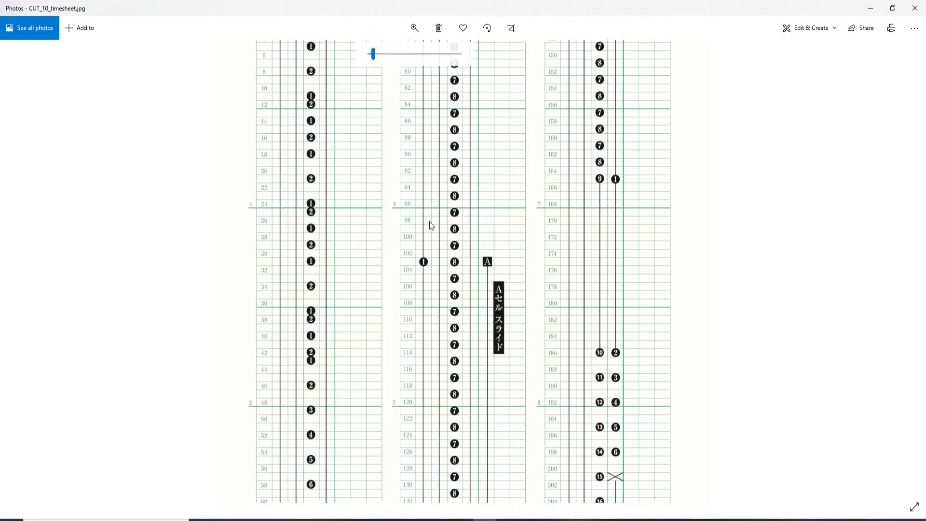
Read the header notes and the cell and camera columns of the CUT_10 timesheet
left_click_drag(430, 226, 391, 351)
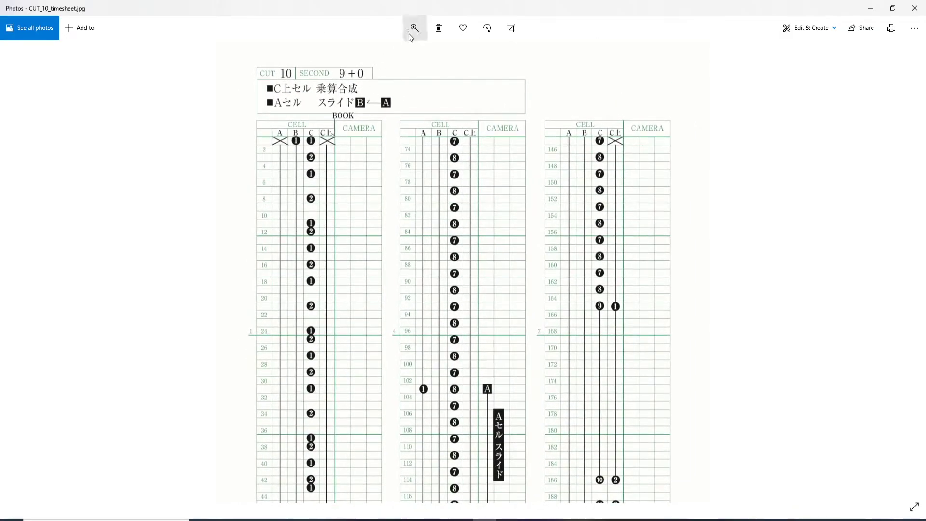
left_click_drag(397, 53, 389, 54)
left_click_drag(345, 93, 572, 384)
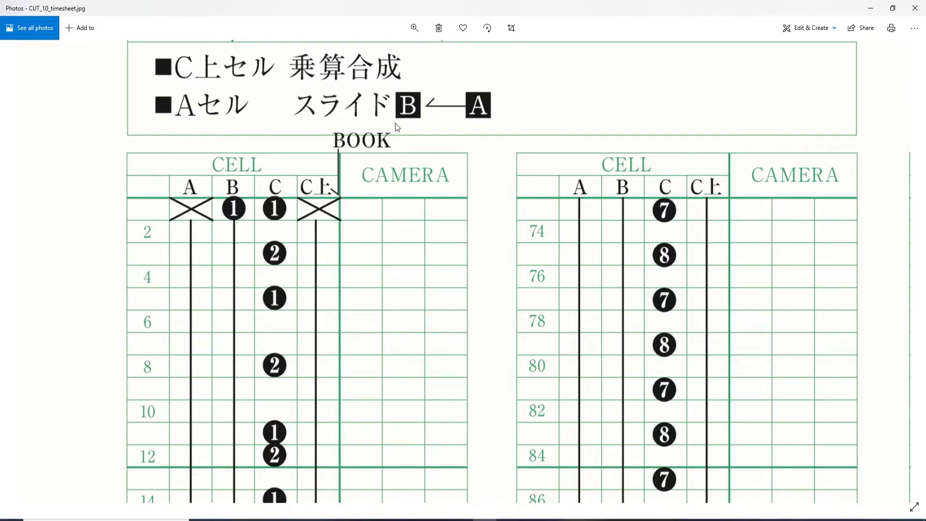
Switch to After Effects, shift A_0001.tga to about X 970 at frame 103 under the visible slide guide, and hide CUT_10_BOOK.psd
key("alt+Tab")
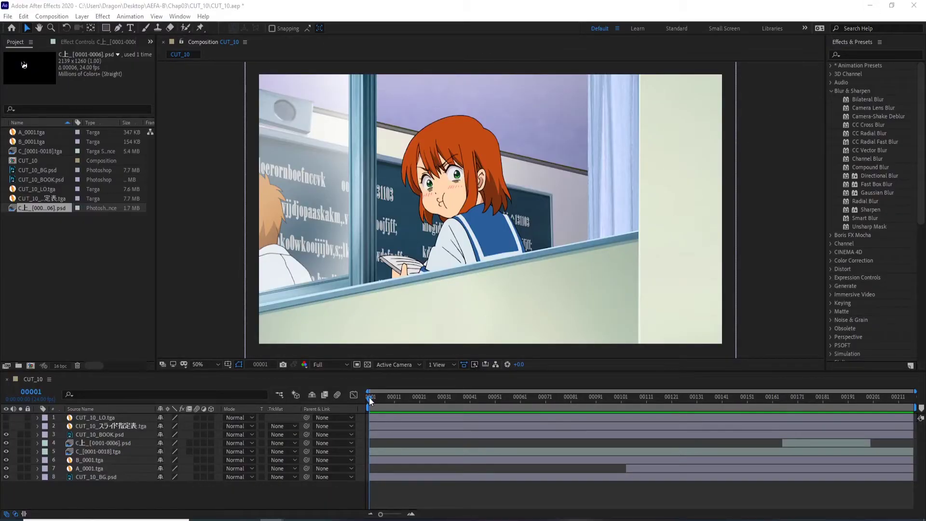
left_click_drag(369, 397, 596, 433)
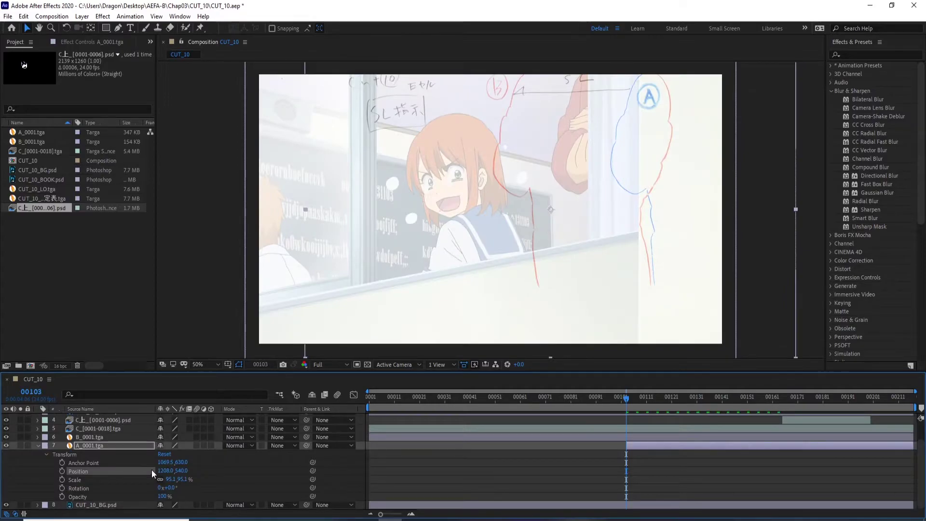
left_click(155, 469)
scroll(97, 454, "up", 2)
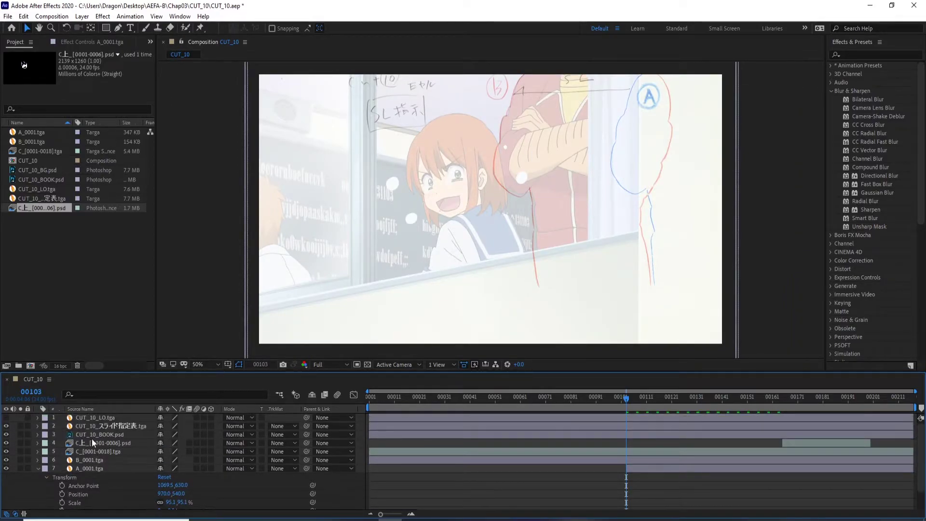
left_click(6, 442)
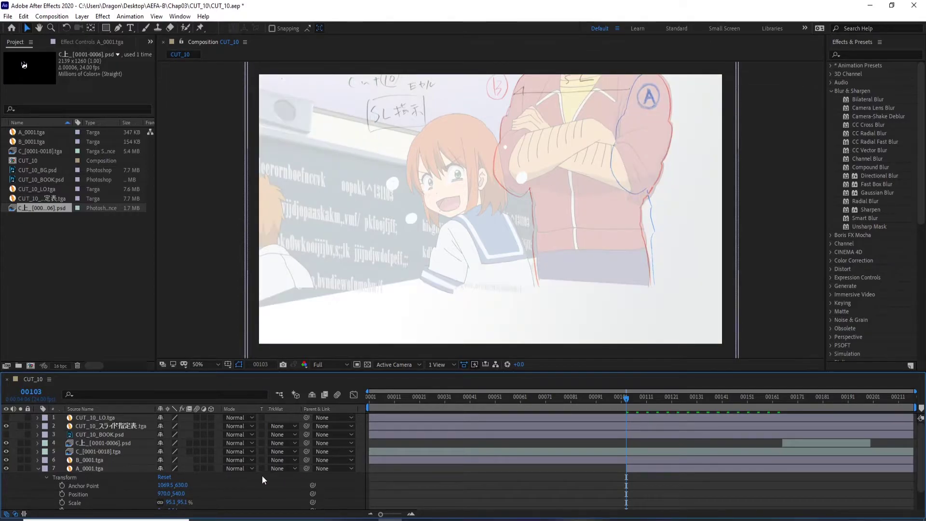
Align A_0001.tga with outline A of the slide guide at Position 1455, 540 and set a Position keyframe at frame 103
key("h")
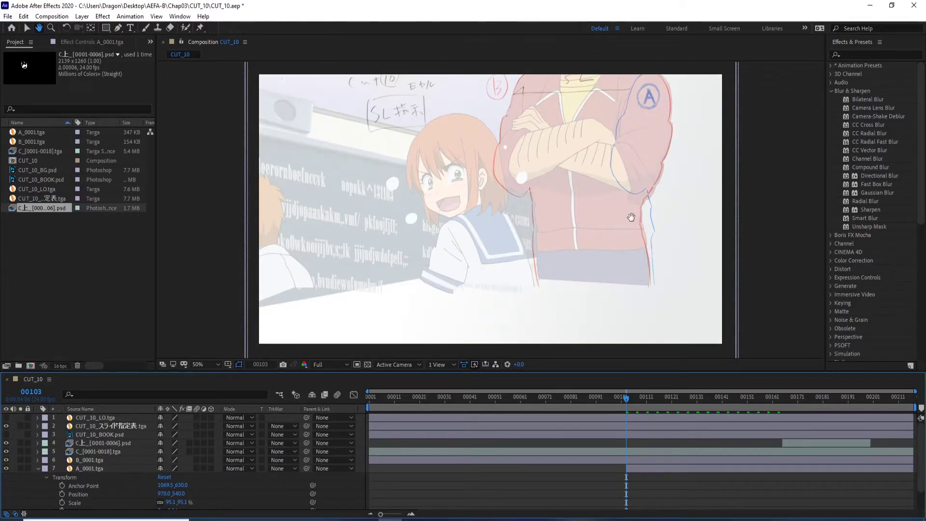
scroll(632, 214, "up", 3)
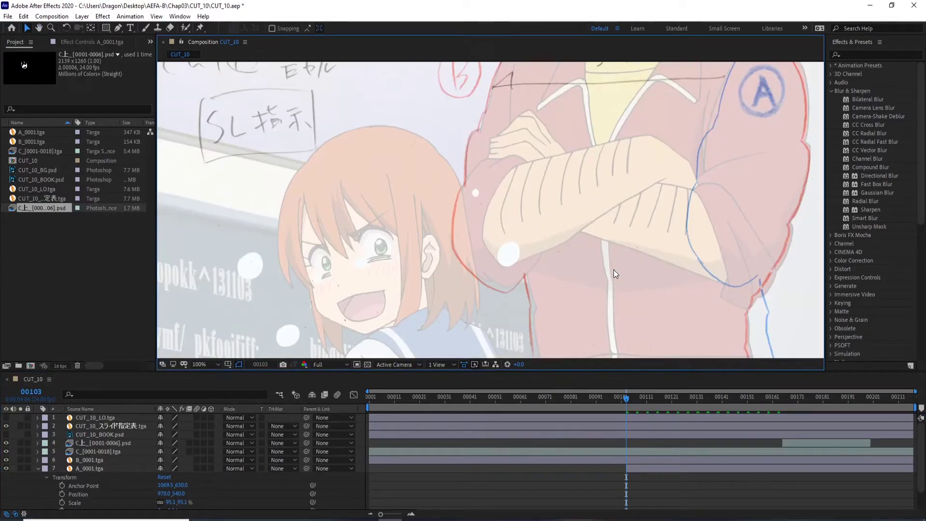
key("v")
key("h")
left_click_drag(614, 273, 453, 304)
key("v")
left_click_drag(164, 494, 377, 471)
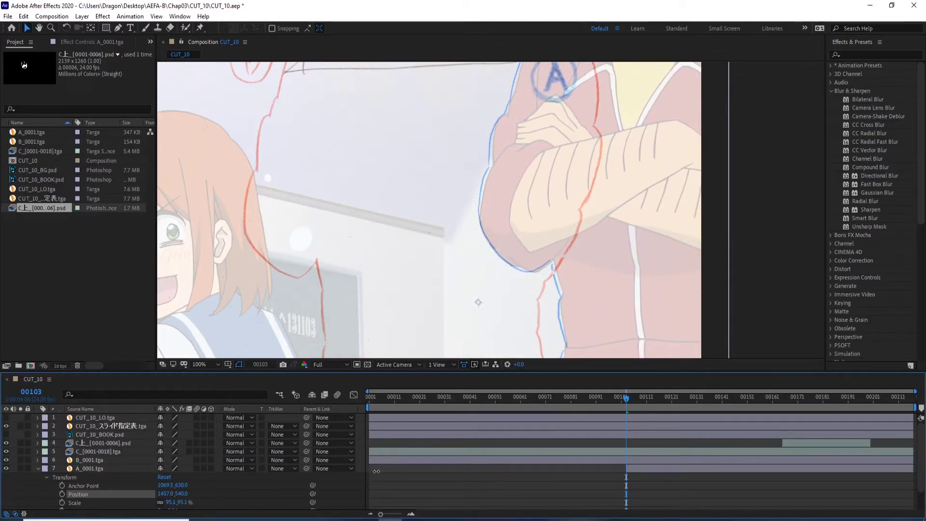
left_click_drag(376, 471, 374, 471)
left_click(62, 494)
At frame 144, set A_0001.tga's Position to 969, 540 so it matches outline B of the slide guide
left_click(263, 365)
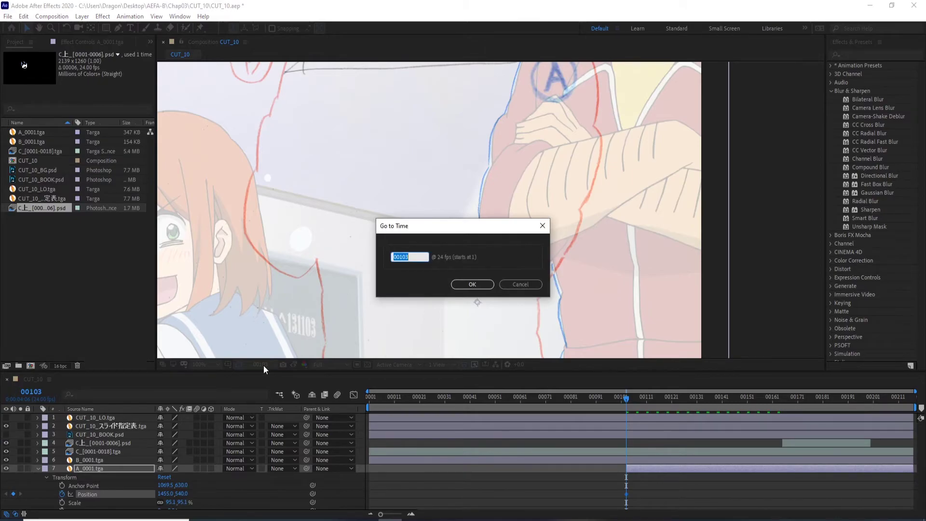
type("144")
key("Return")
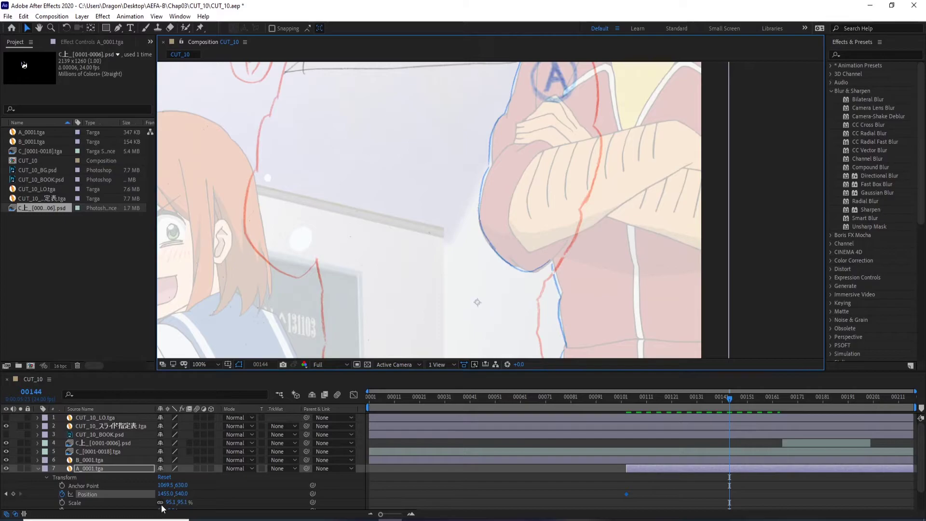
left_click_drag(163, 493, 76, 505)
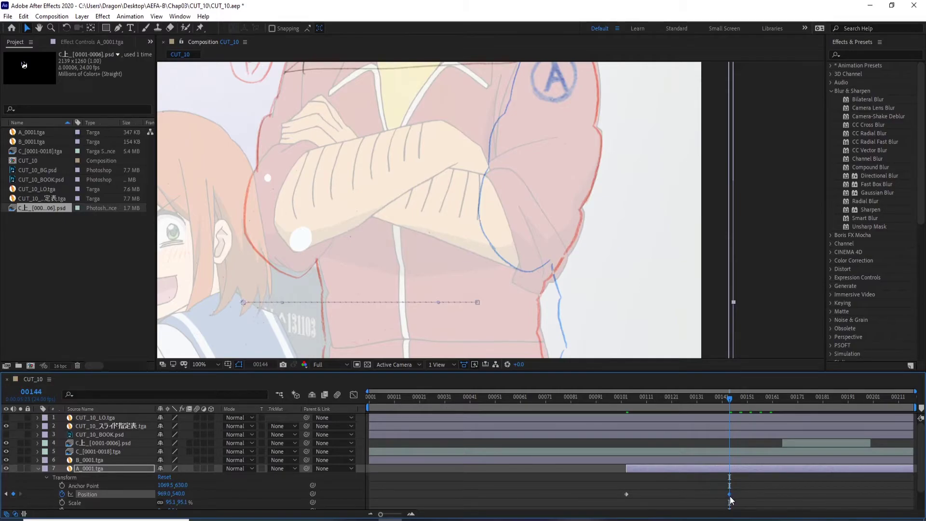
Apply Easy Ease In to A_0001.tga's frame 144 Position keyframe using the Graph Editor
left_click(353, 398)
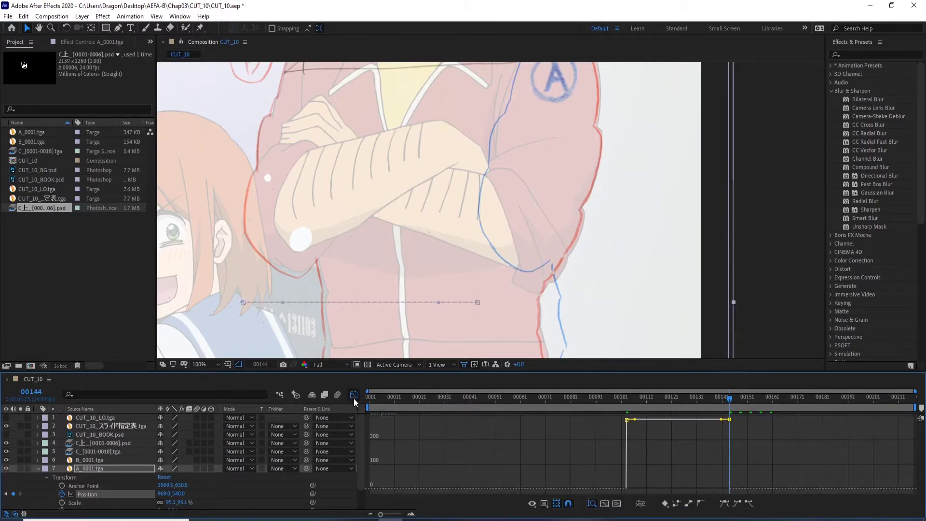
left_click(737, 503)
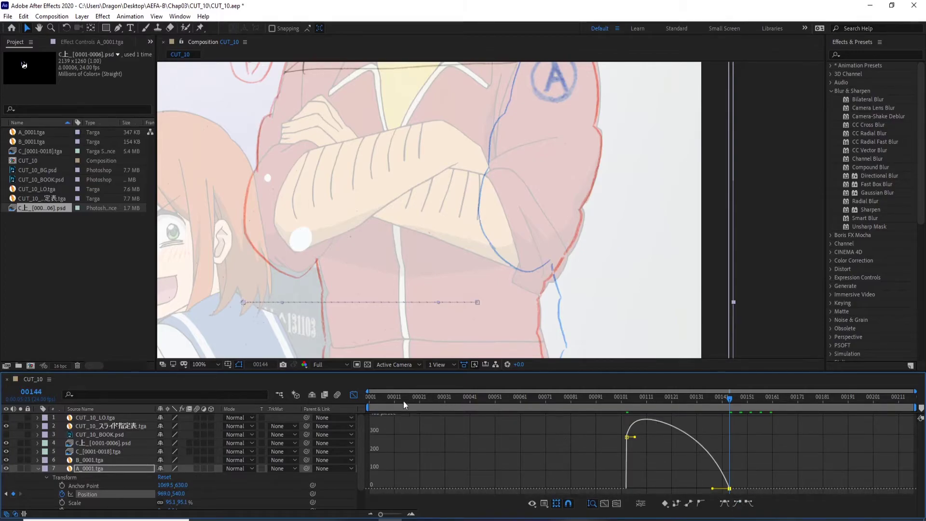
left_click(353, 394)
Play back the A cell slide in CUT_10, hiding the slide guide layer and showing CUT_10_BOOK.psd again
scroll(472, 227, "down", 2)
key("space")
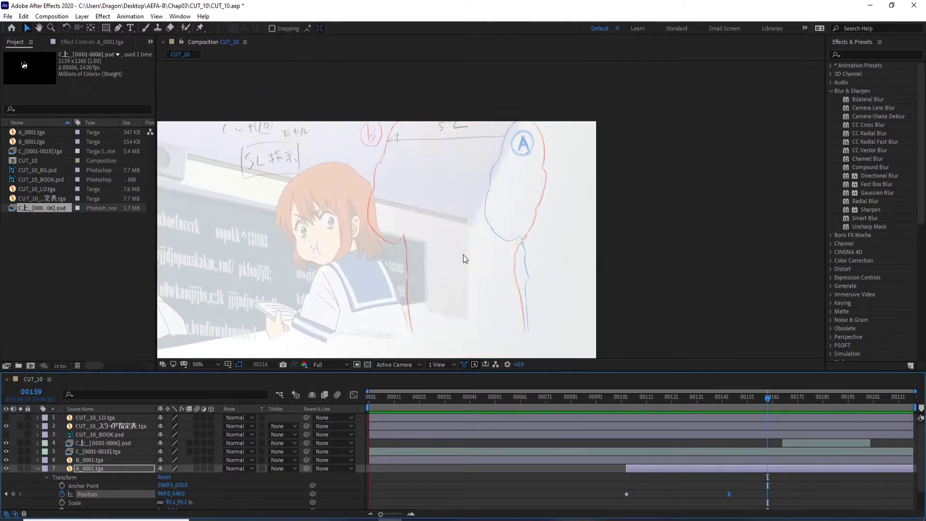
scroll(462, 260, "down", 2)
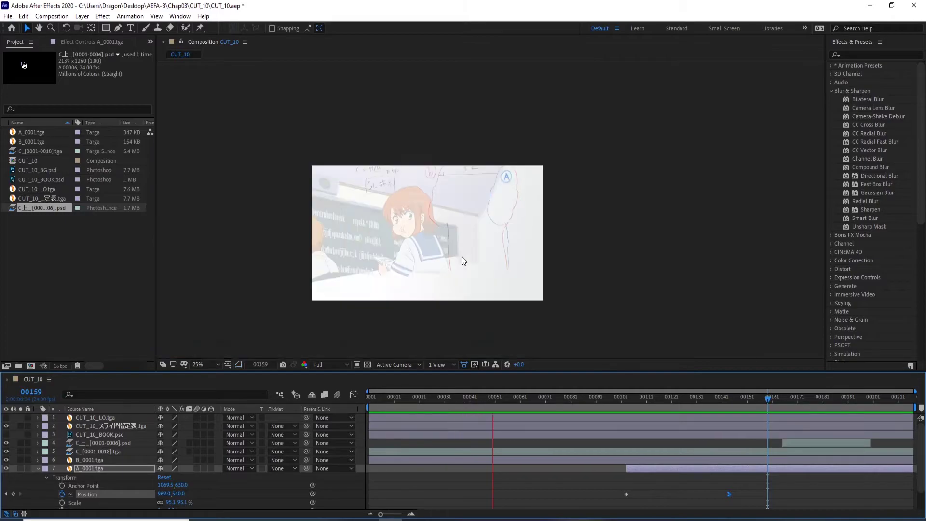
left_click(6, 425)
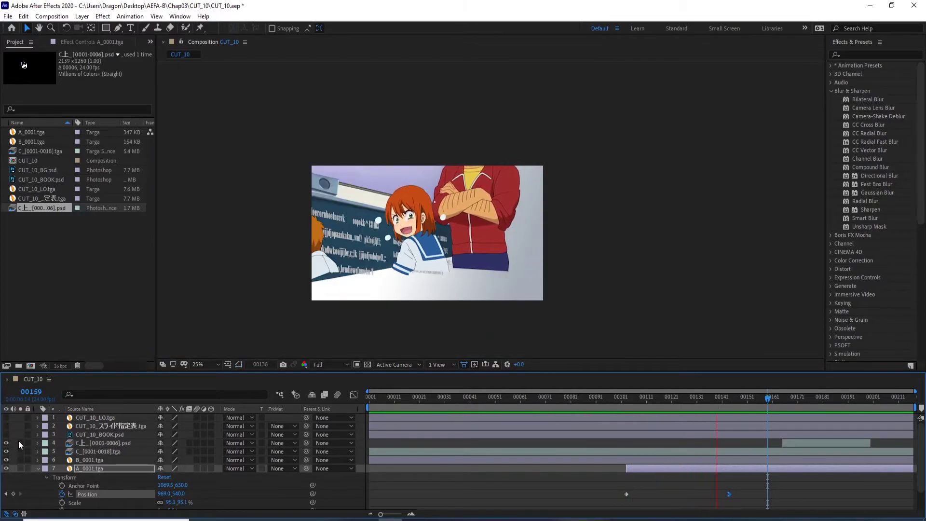
left_click(6, 434)
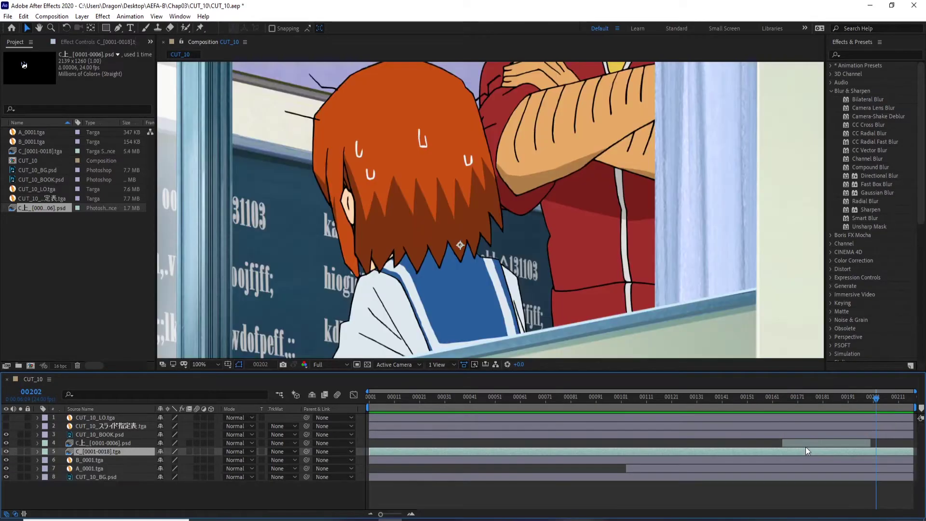
Set the blending mode of C上_[0001-0006].psd to Multiply and check the face shading at frame 178
left_click(806, 446)
left_click(807, 455, "shift")
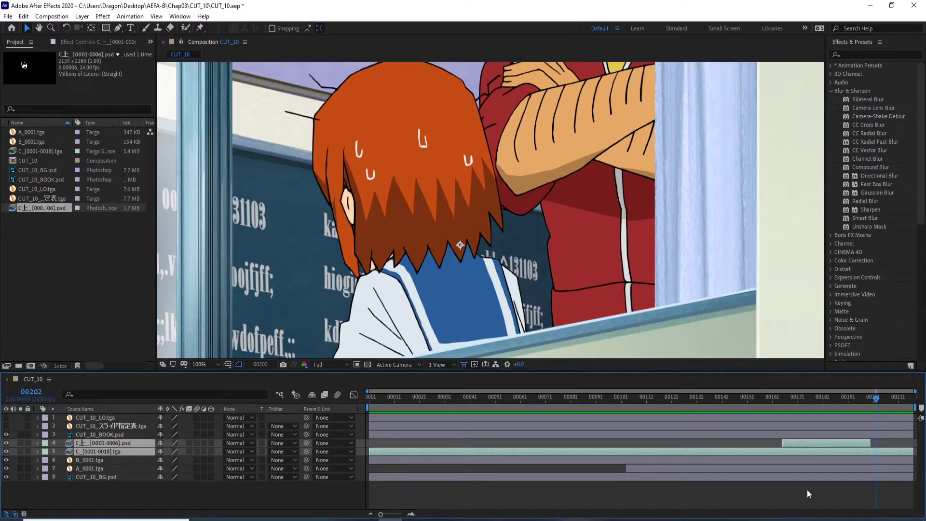
left_click(114, 442)
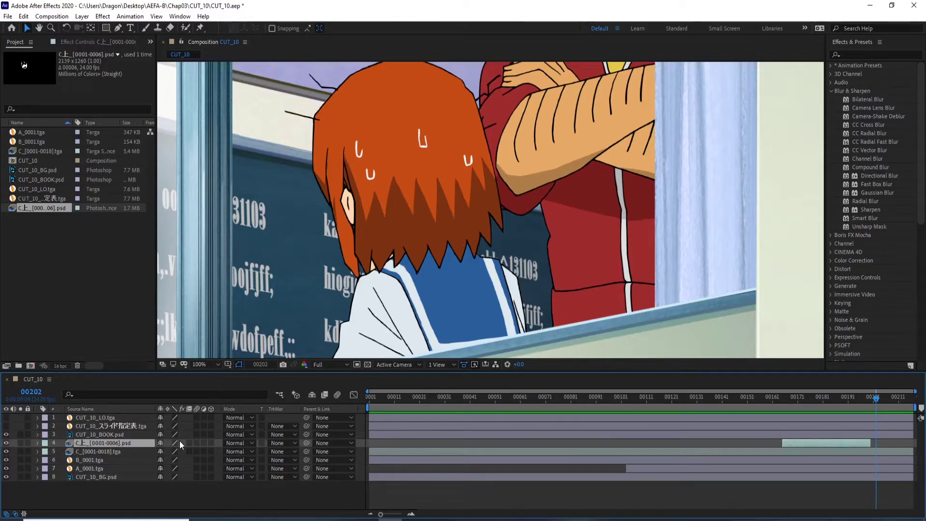
left_click(237, 442)
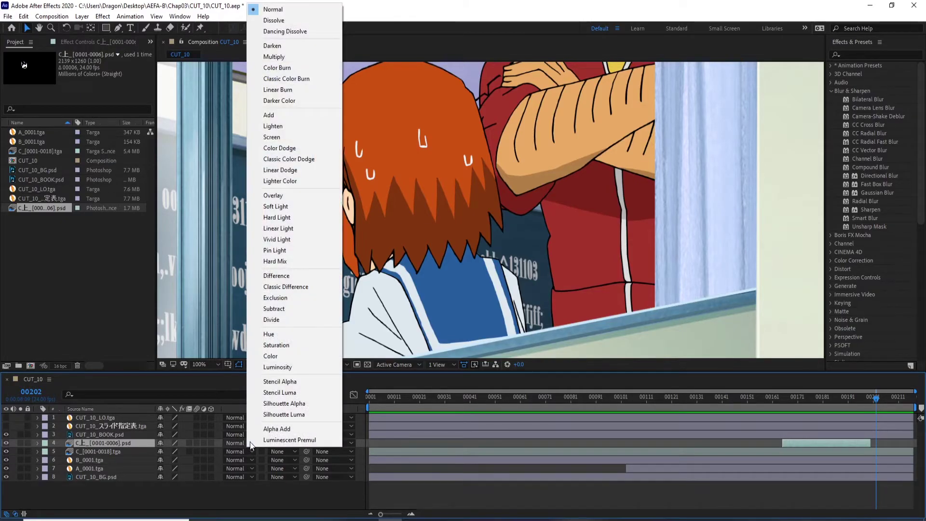
left_click(281, 56)
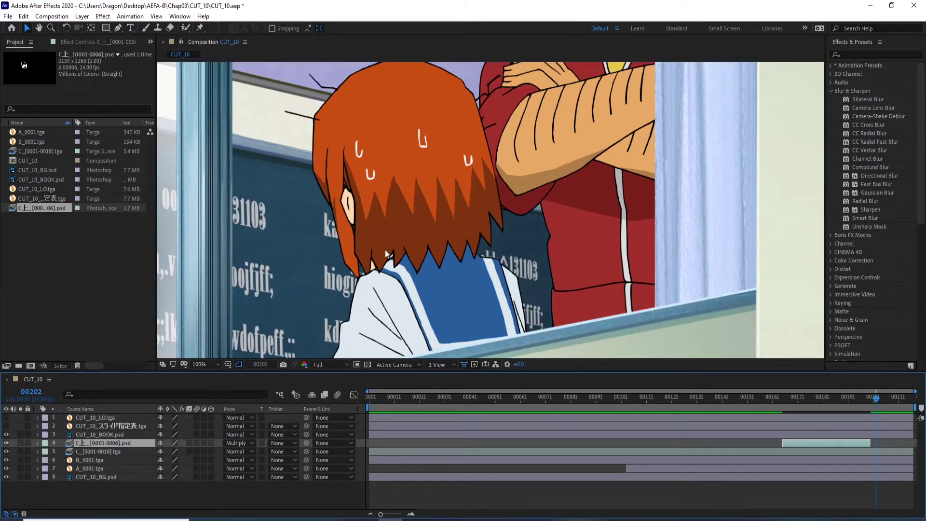
left_click_drag(876, 400, 814, 408)
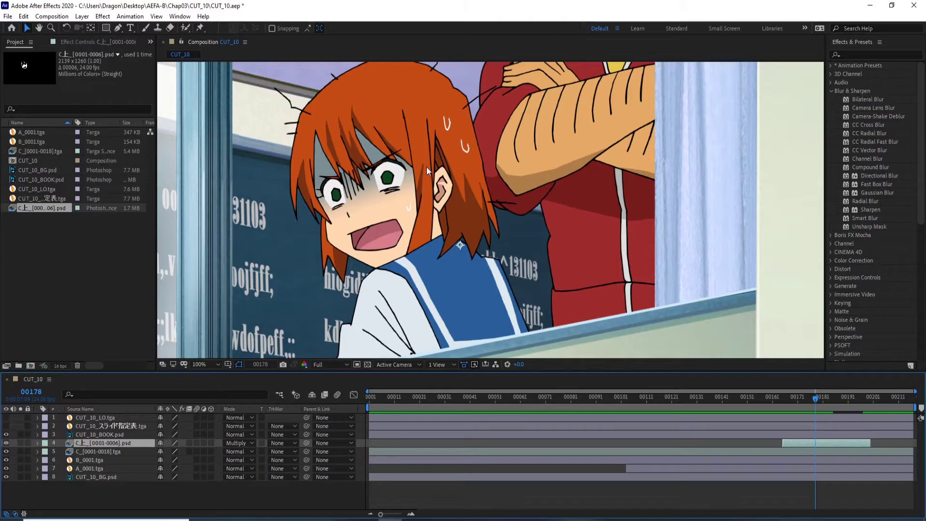
Save the CUT_10 project
left_click(8, 18)
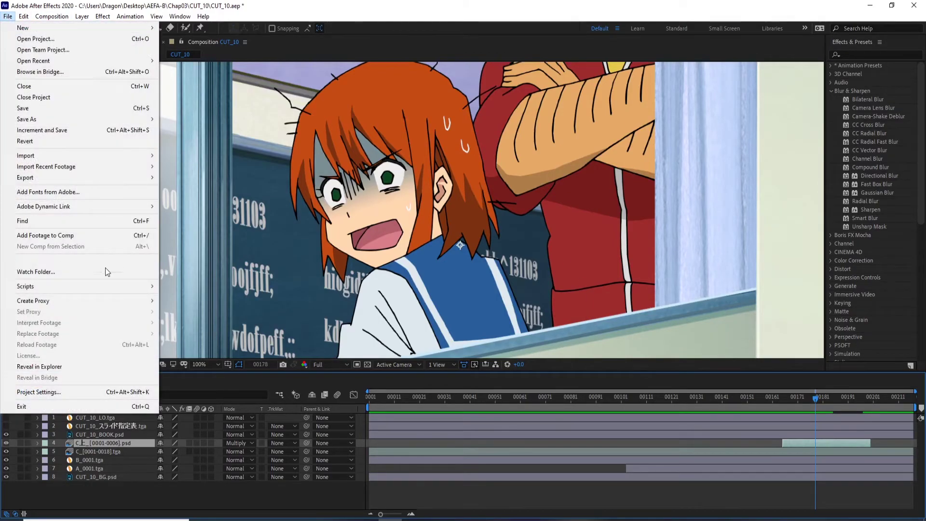
left_click(89, 110)
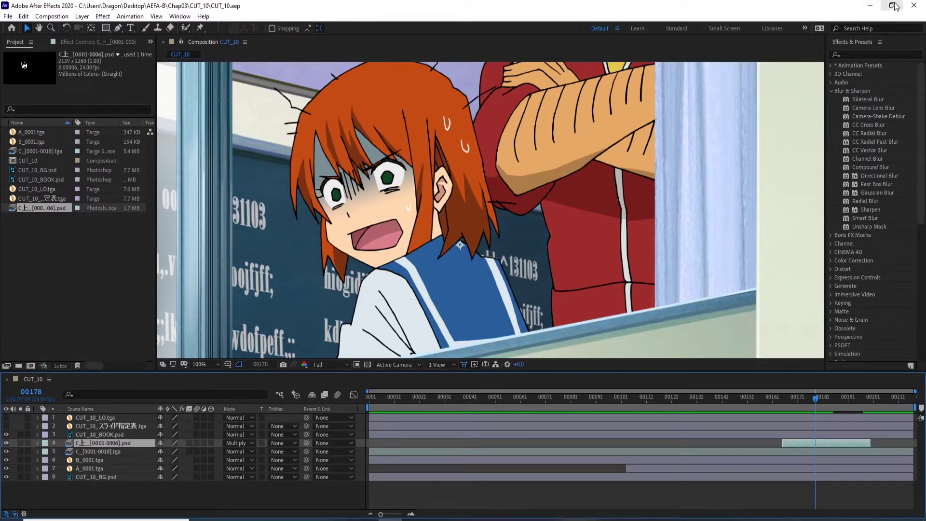
left_click(8, 16)
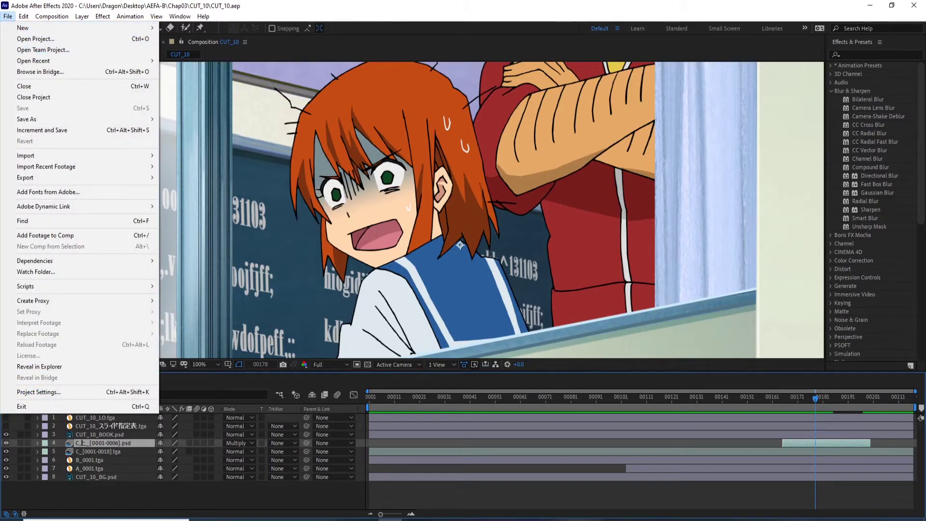
key("Escape")
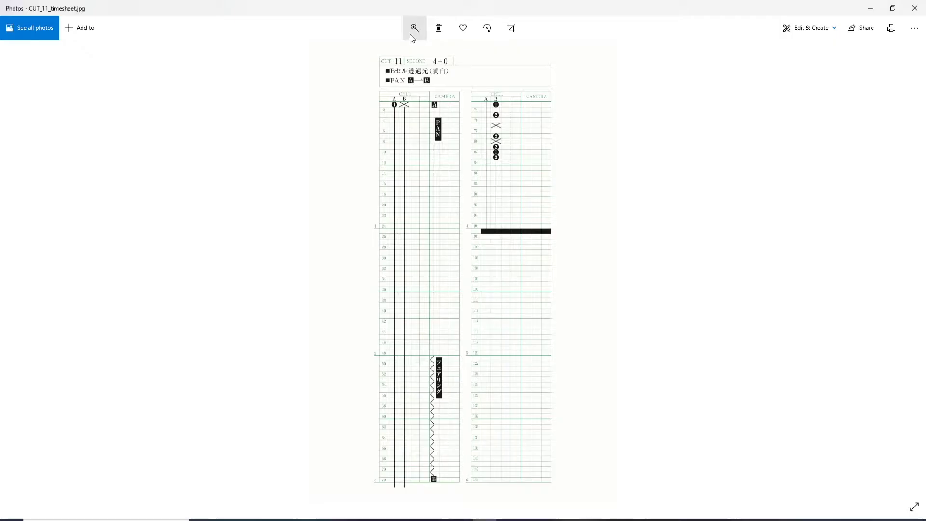
Examine the CUT_11 timesheet's header notes, PAN camera instruction and B cell timing
left_click(414, 28)
left_click_drag(370, 52, 382, 52)
scroll(431, 210, "up", 5)
scroll(431, 211, "up", 3)
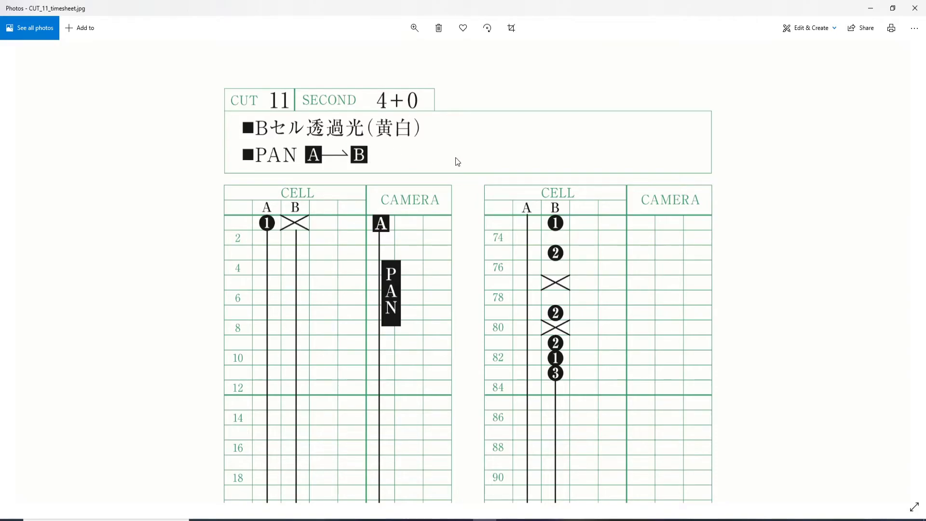
scroll(451, 160, "up", 1)
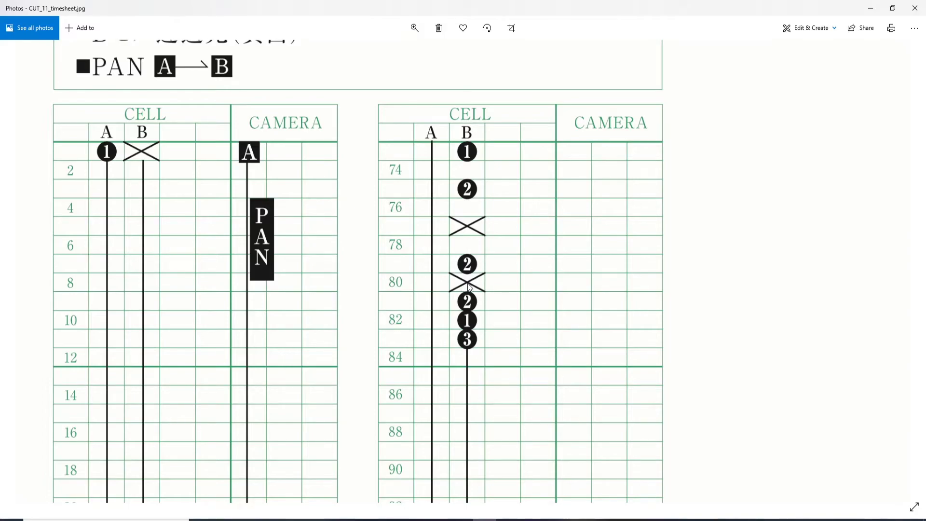
Switch to the CUT_11 project in After Effects and review the composition's frames from 40 to 69
key("alt+Tab")
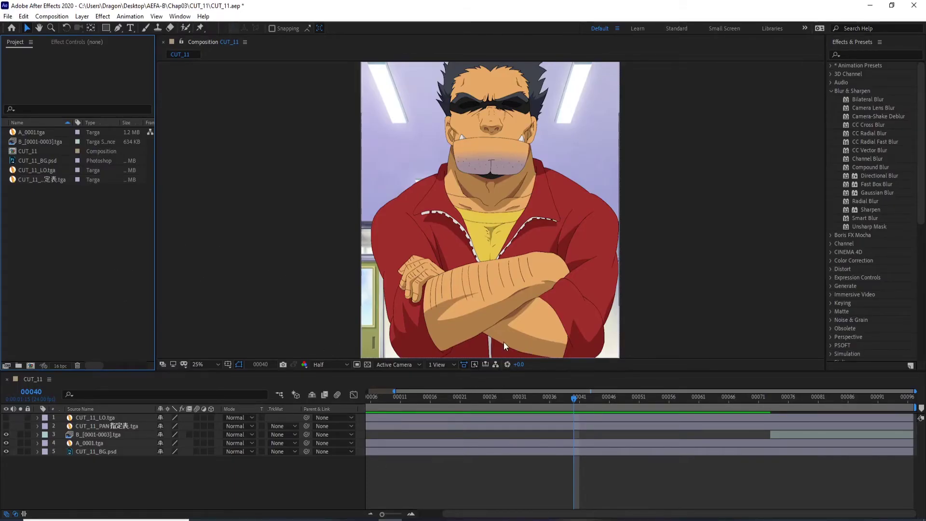
left_click(572, 398)
key("space")
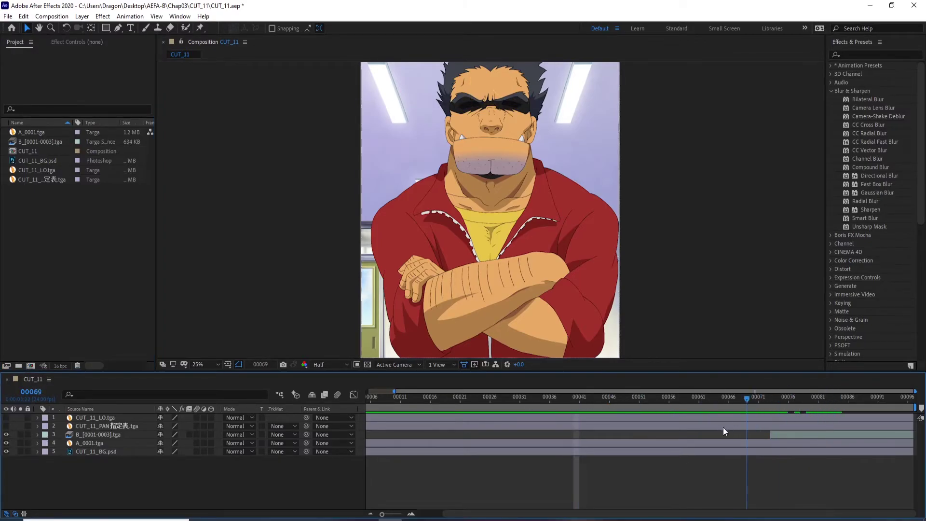
Start Opacity keyframing on the B_[0001-0003].tga layer with a 100% keyframe at frame 76
left_click(412, 447)
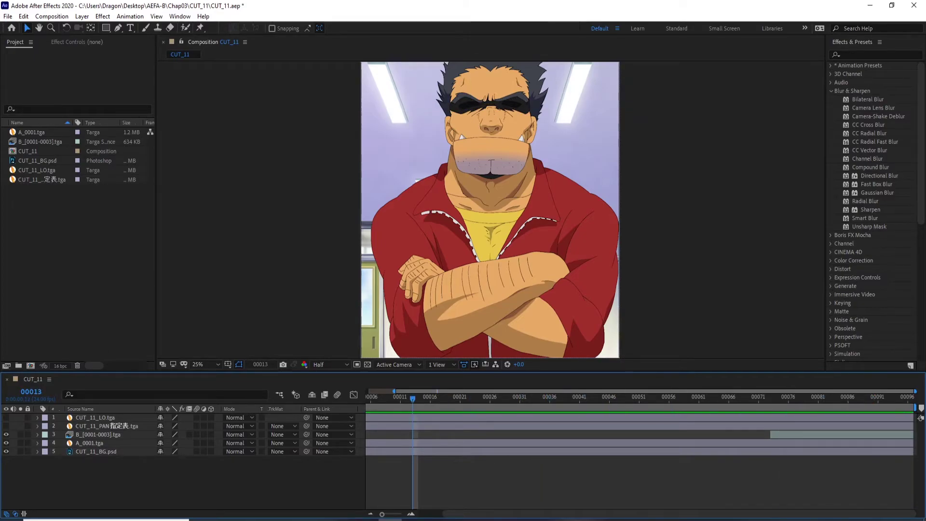
left_click(260, 364)
type("76")
key("Return")
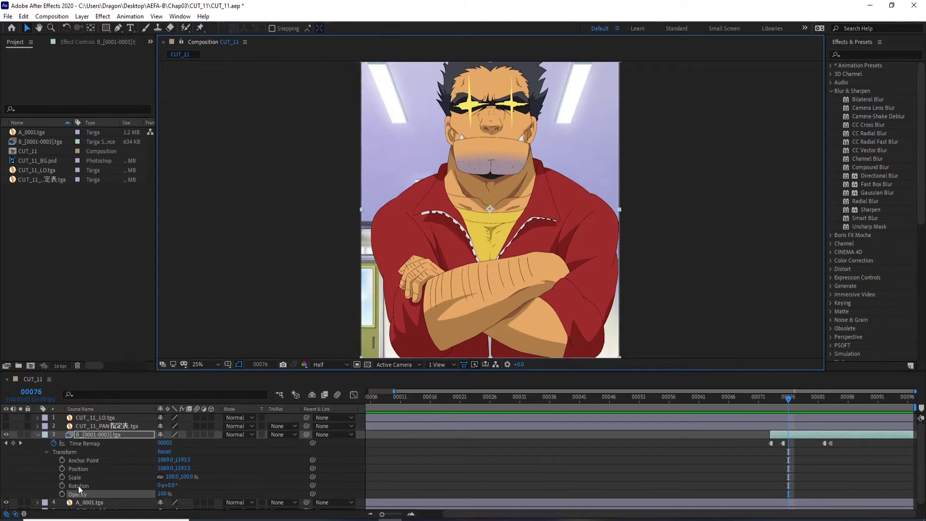
left_click(62, 494)
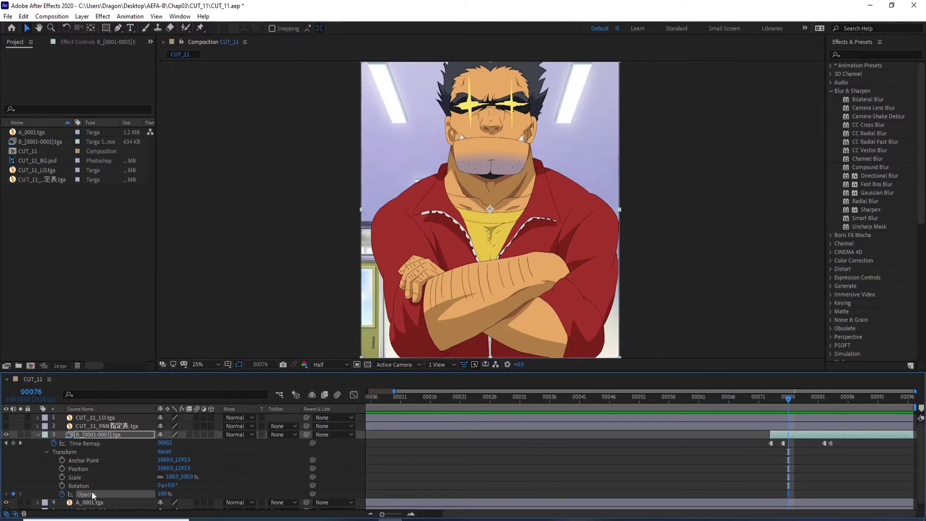
Build the B layer's flicker with 0% Opacity at frame 77 and alternating keyframes through frame 81, all converted to hold keyframes
key("Page_Down")
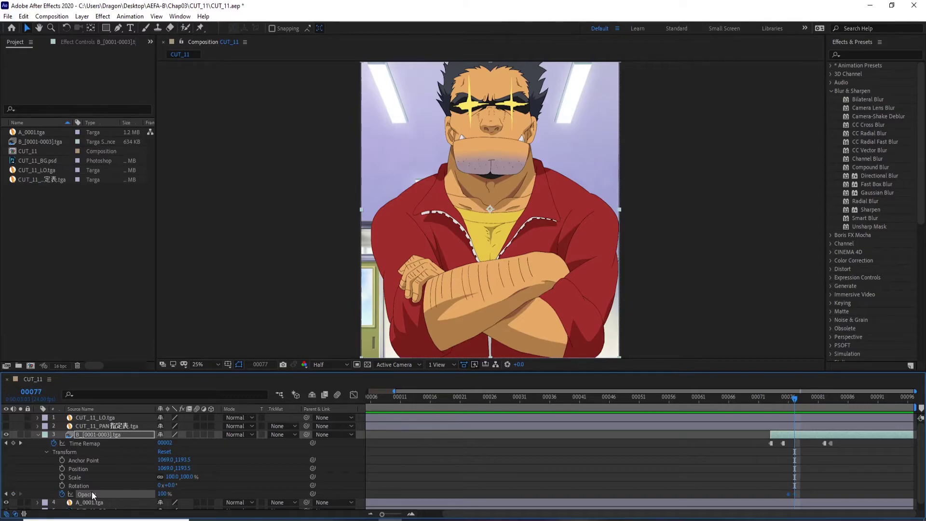
left_click(162, 493)
type("0")
key("Return")
key("Page_Down")
key("Page_Down")
key("Page_Down")
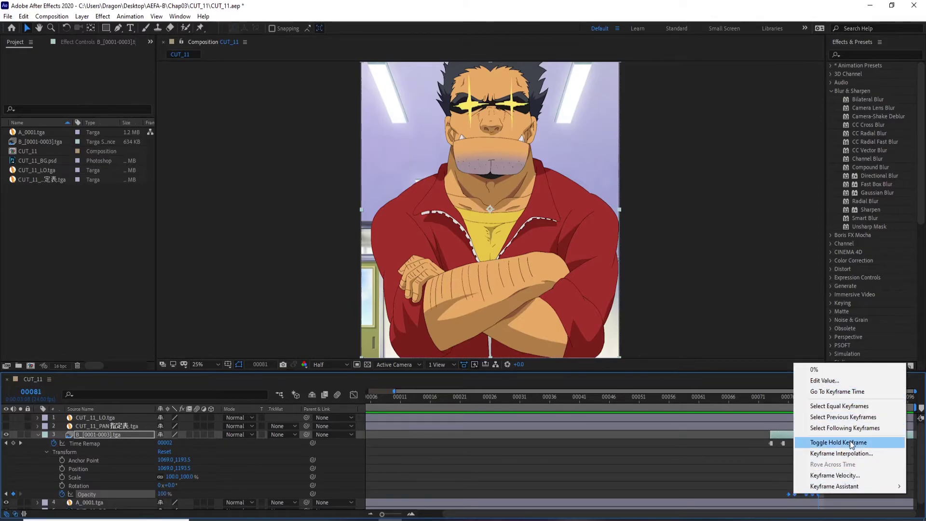
left_click(849, 442)
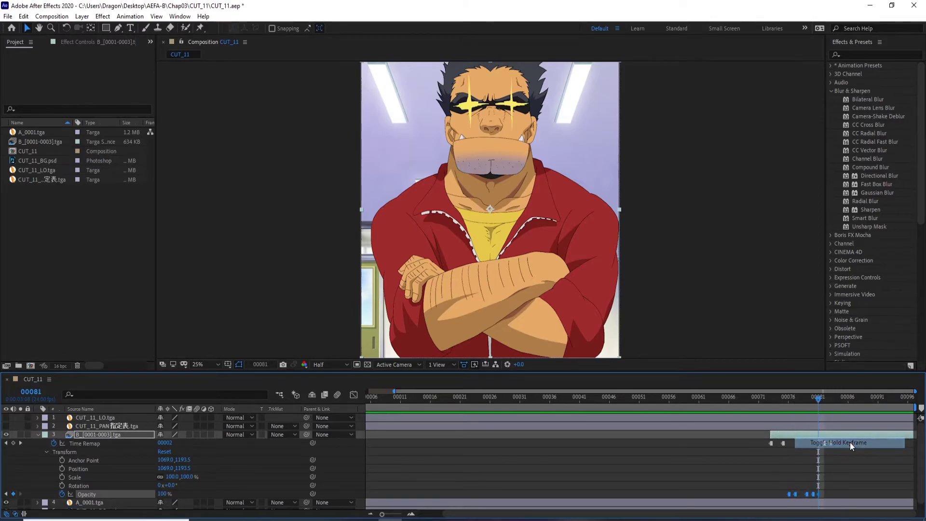
left_click_drag(820, 397, 734, 413)
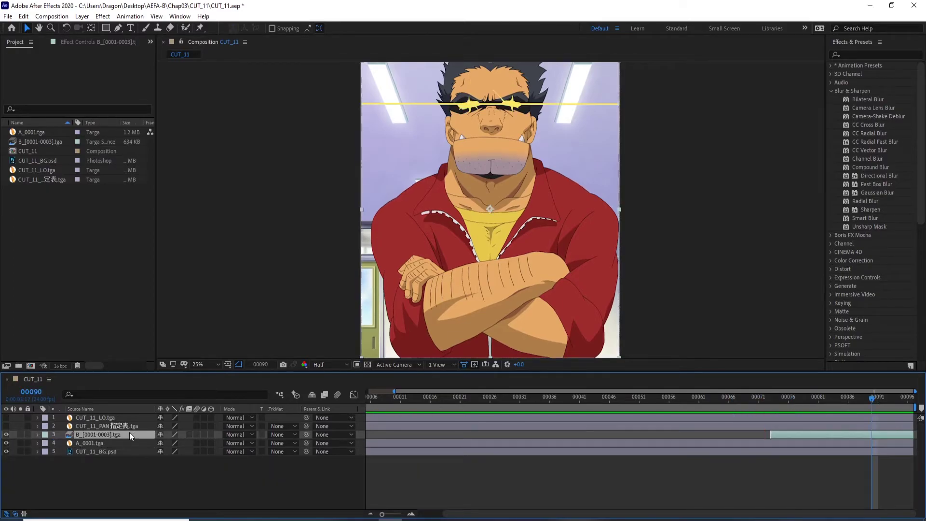
Duplicate the B_[0001-0003].tga layer and give the upper copy a Blue label
right_click(129, 432)
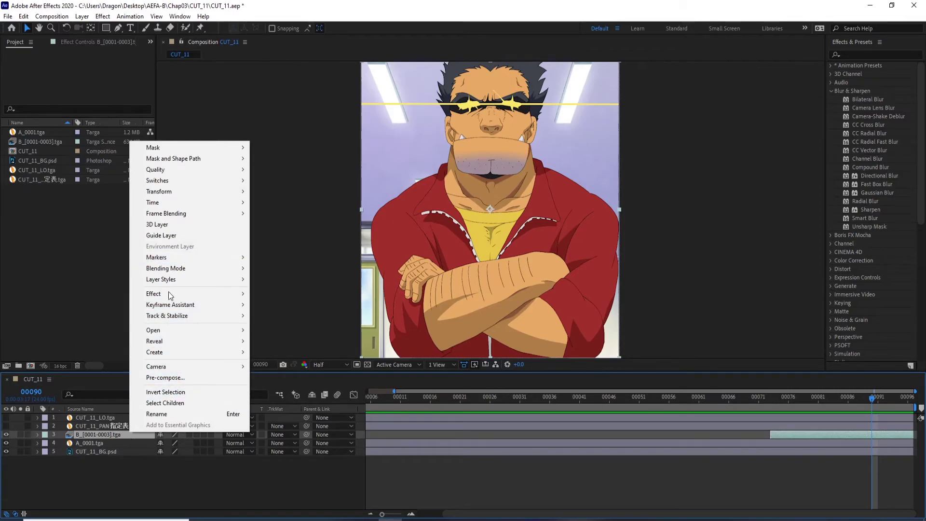
left_click(83, 436)
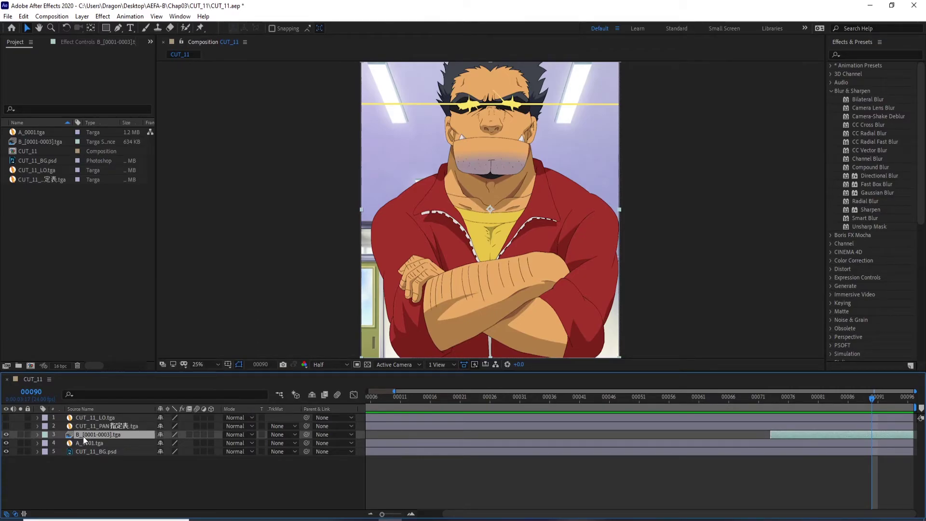
key("ctrl+d")
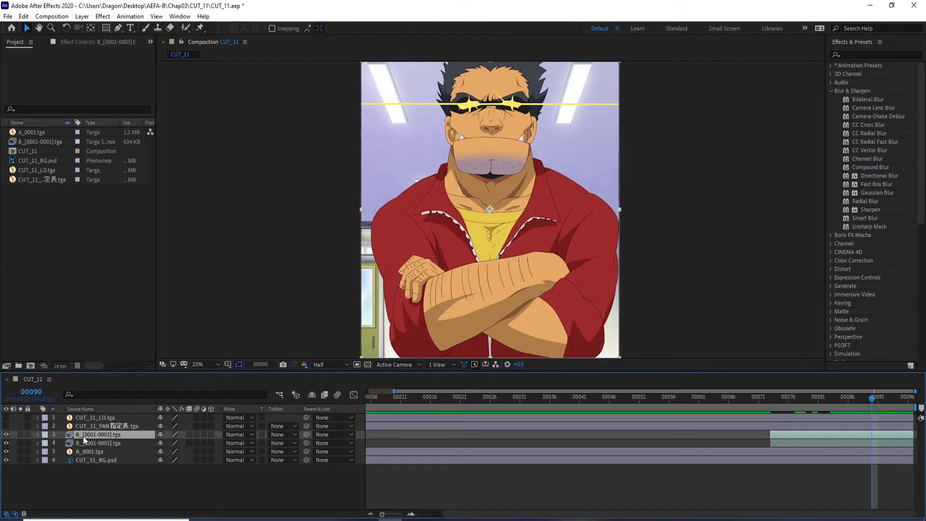
left_click(47, 435)
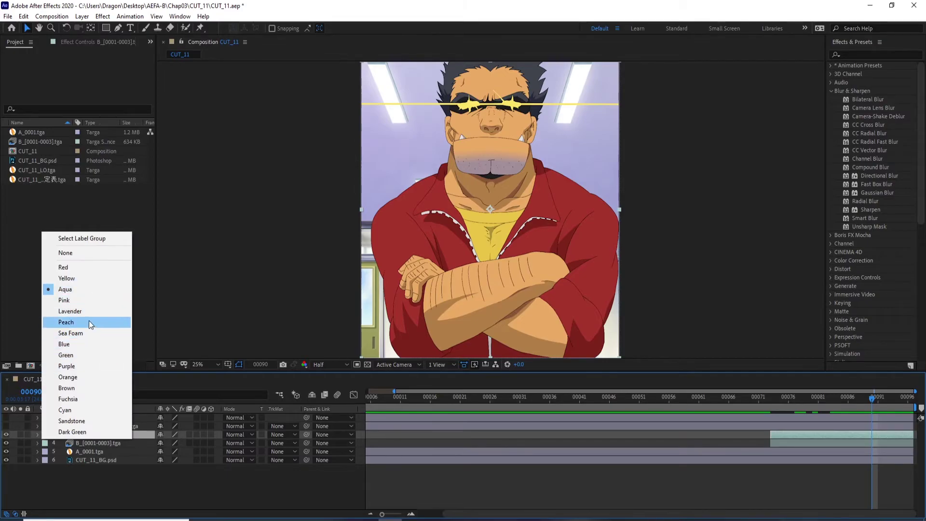
left_click(84, 344)
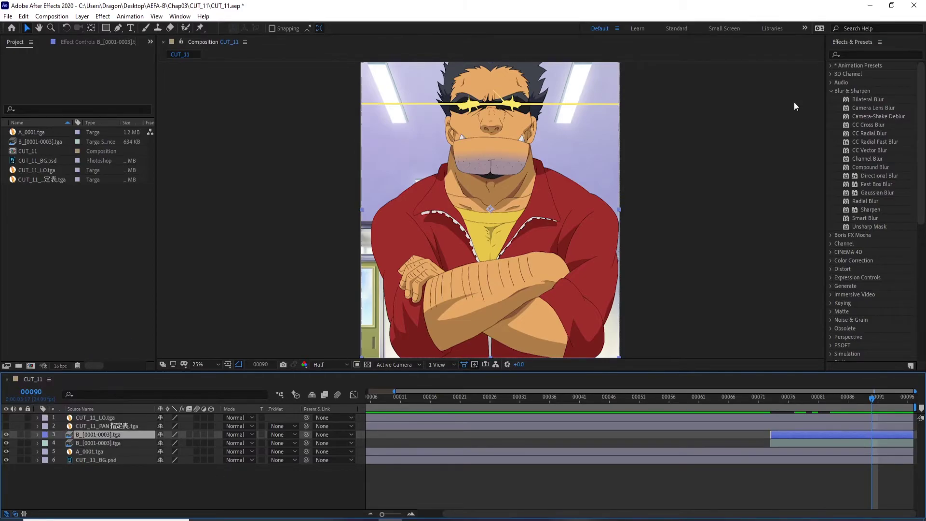
Apply the Stylize Glow effect to the blue-labelled copy of B_[0001-0003].tga
left_click(179, 17)
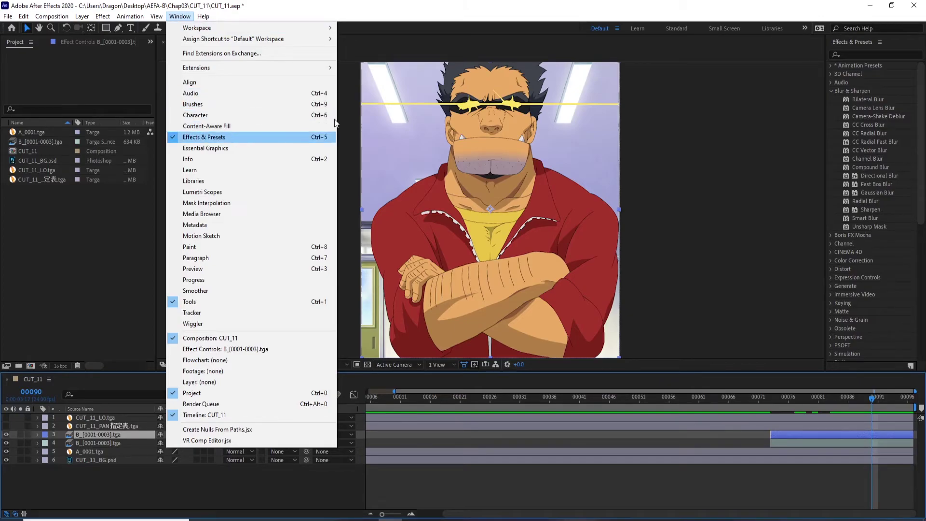
left_click(697, 12)
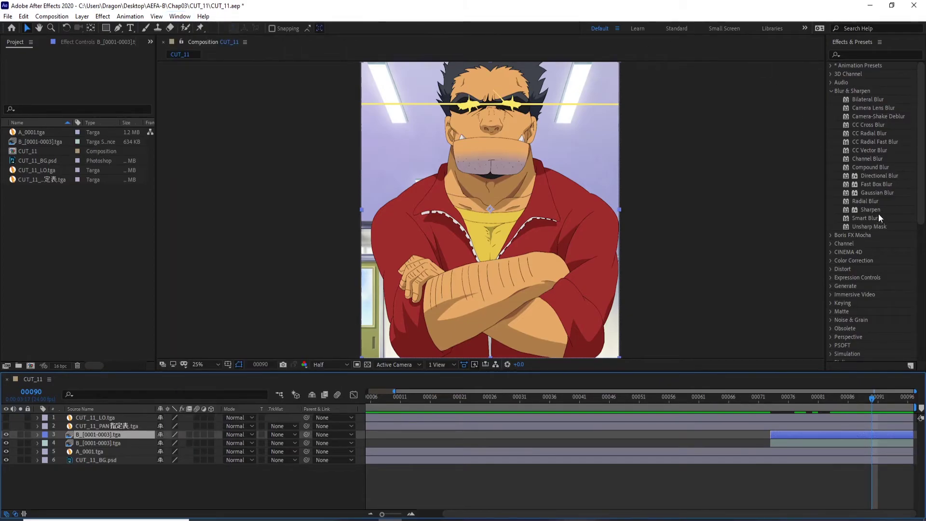
scroll(866, 308, "down", 2)
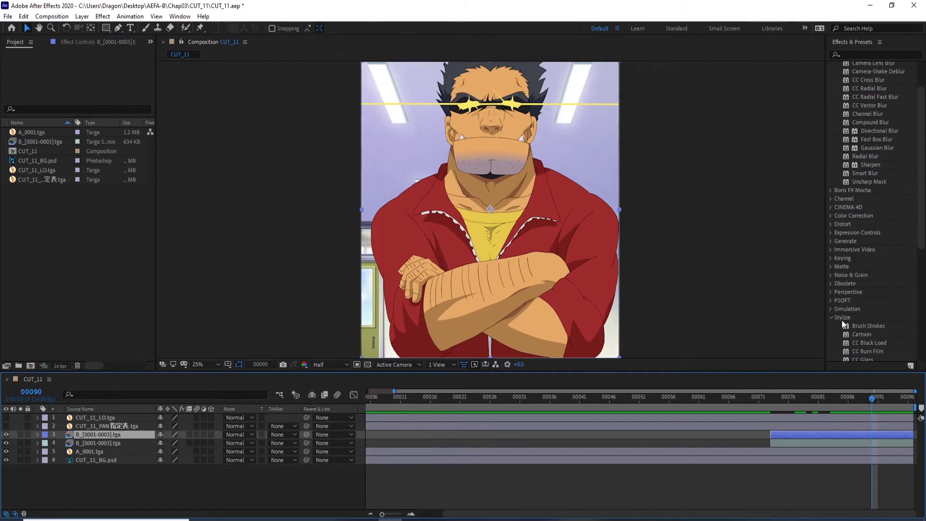
scroll(868, 310, "down", 4)
scroll(892, 323, "down", 2)
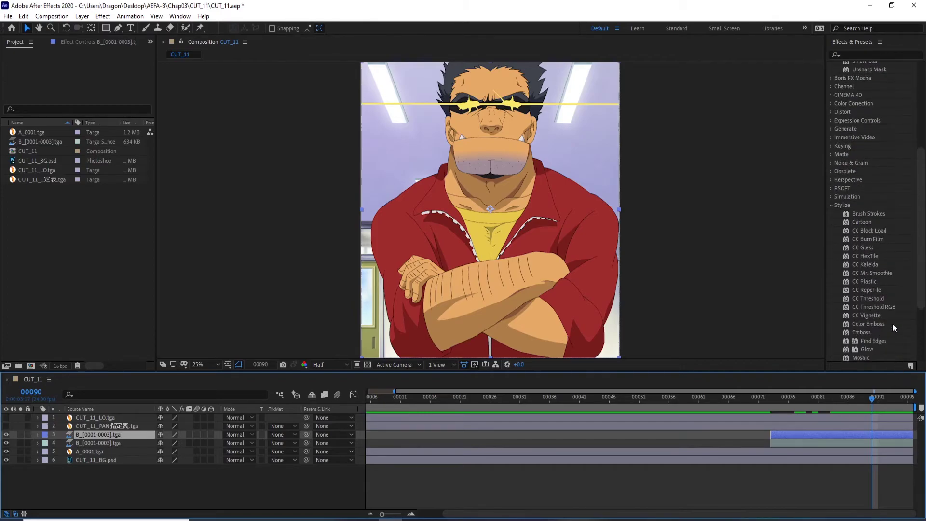
left_click(862, 327)
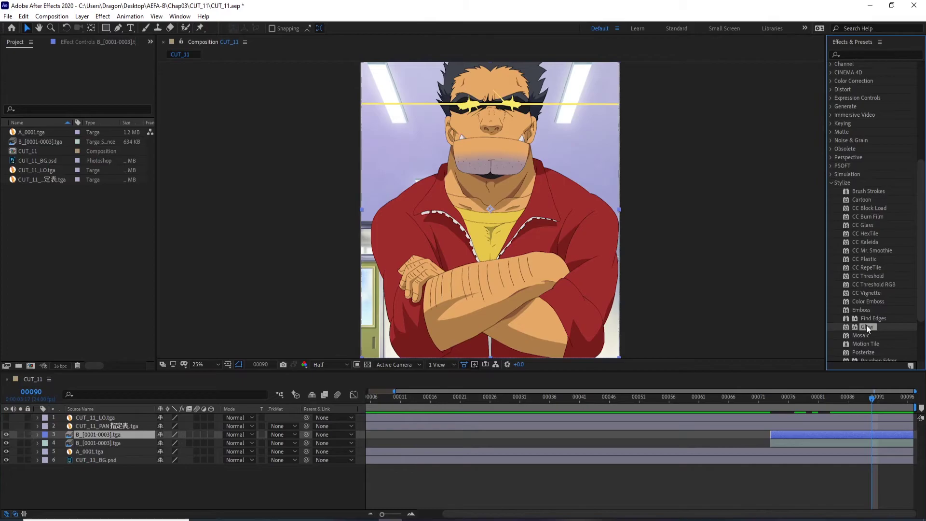
left_click_drag(862, 326, 135, 436)
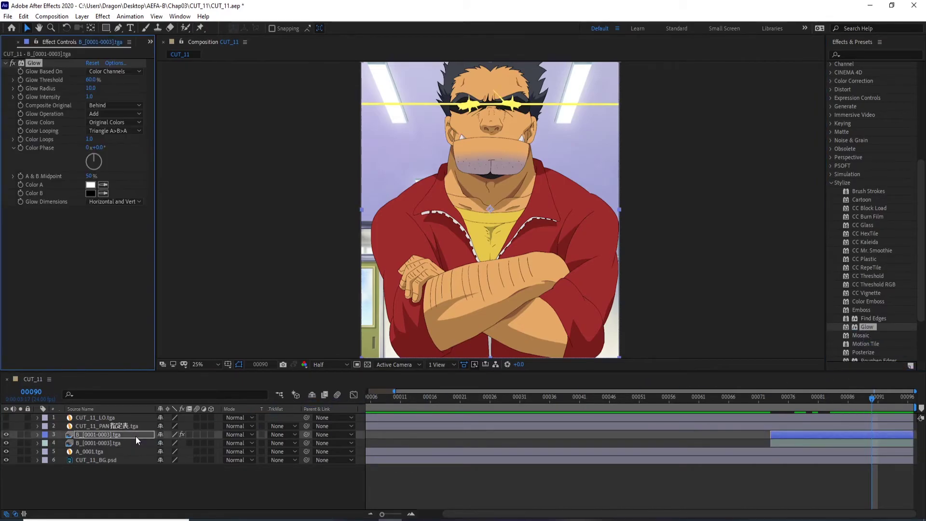
Set the Glow Radius on the blue-labelled B layer to 50
left_click(37, 434)
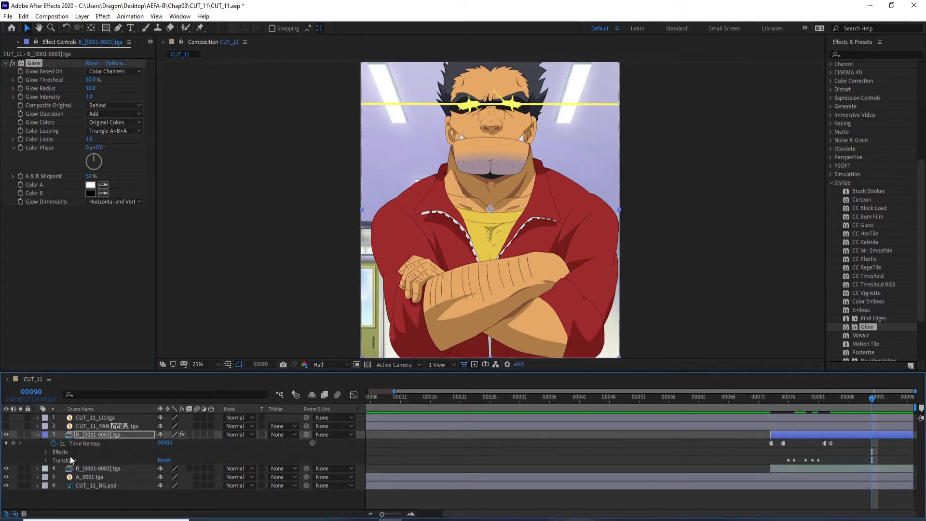
left_click(45, 451)
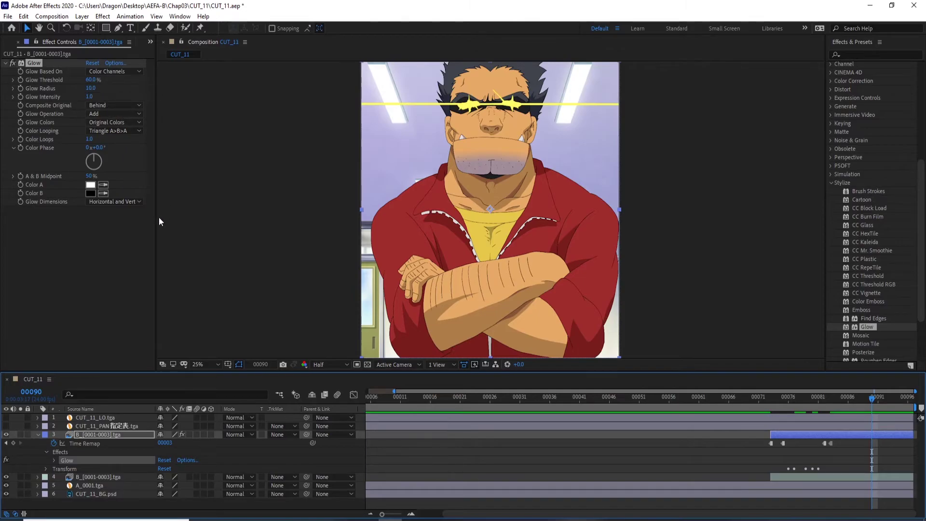
left_click(91, 89)
type("50")
key("Return")
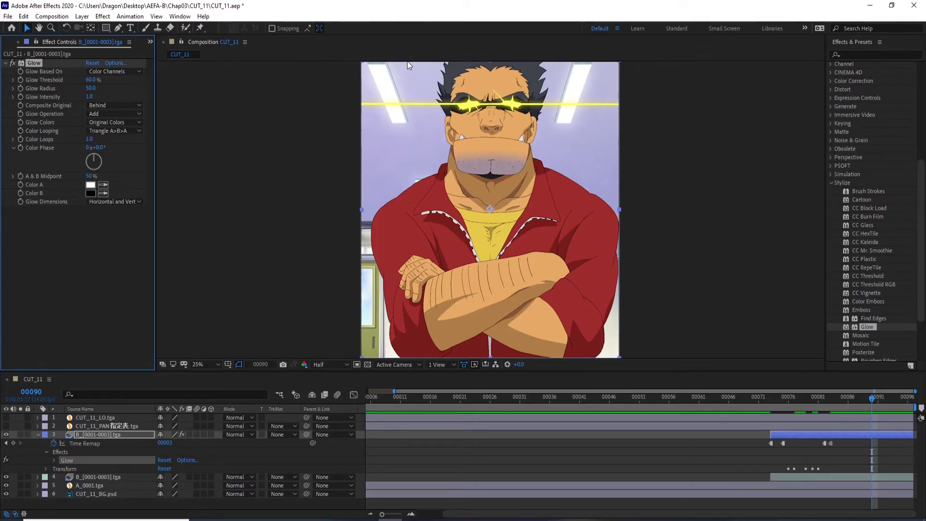
Set the glowing B layer's blending mode to Add and collapse its properties
left_click(249, 435)
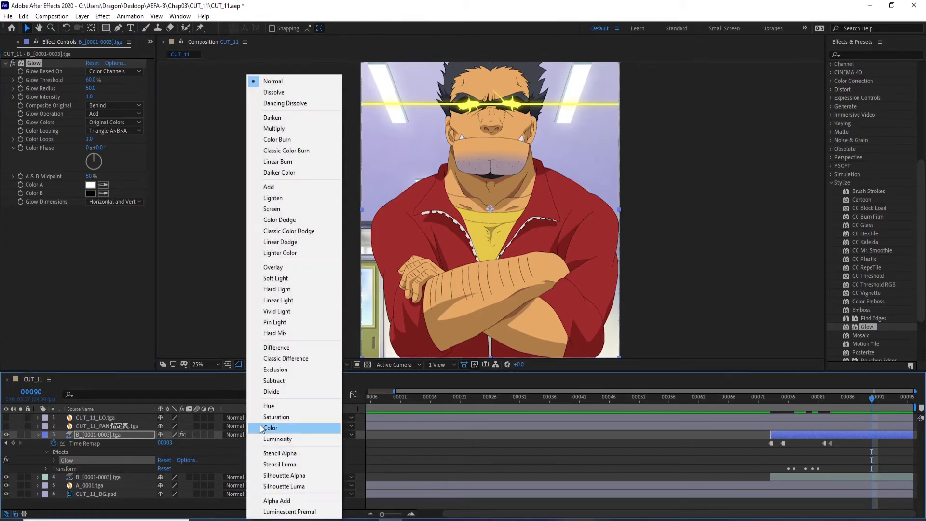
left_click(309, 187)
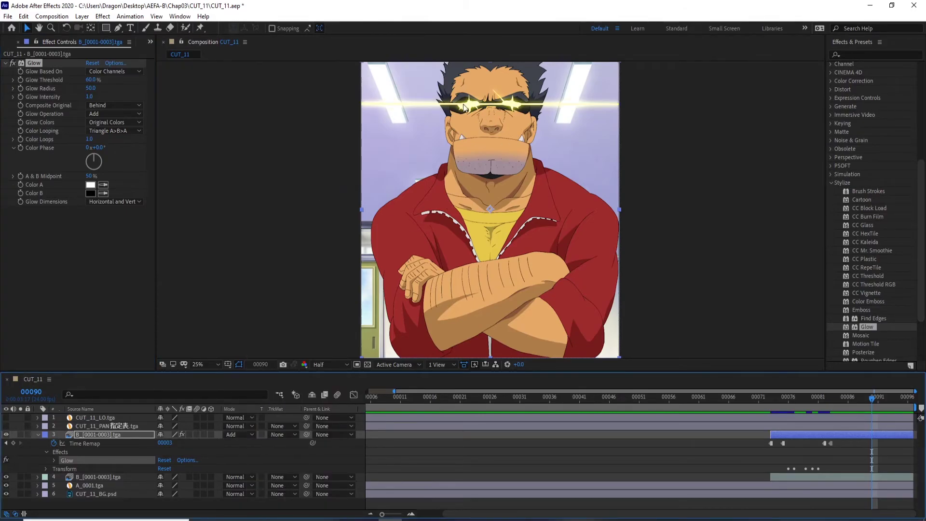
left_click(38, 435)
left_click(99, 500)
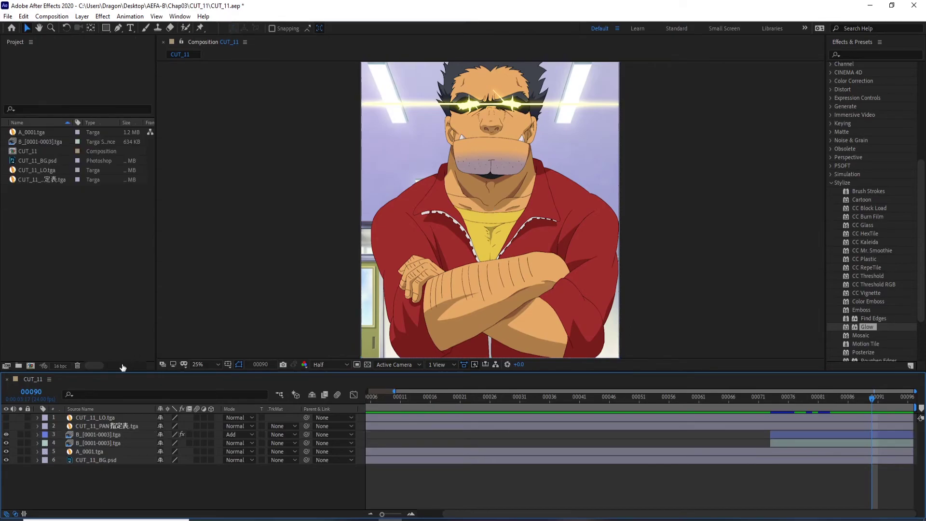
Create a composition named PAN at 1920 x 1080, 24 fps and 96 frames, and nest CUT_11 in it
left_click(30, 365)
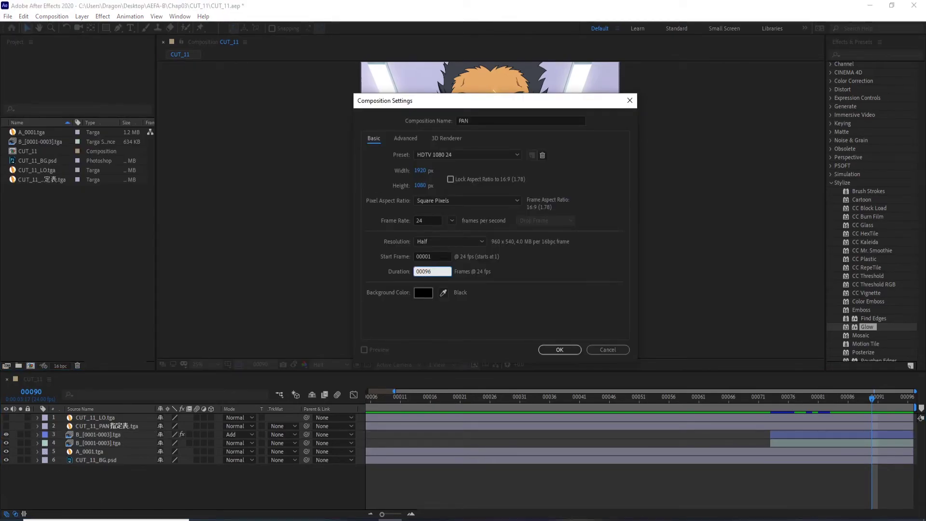
left_click(464, 310)
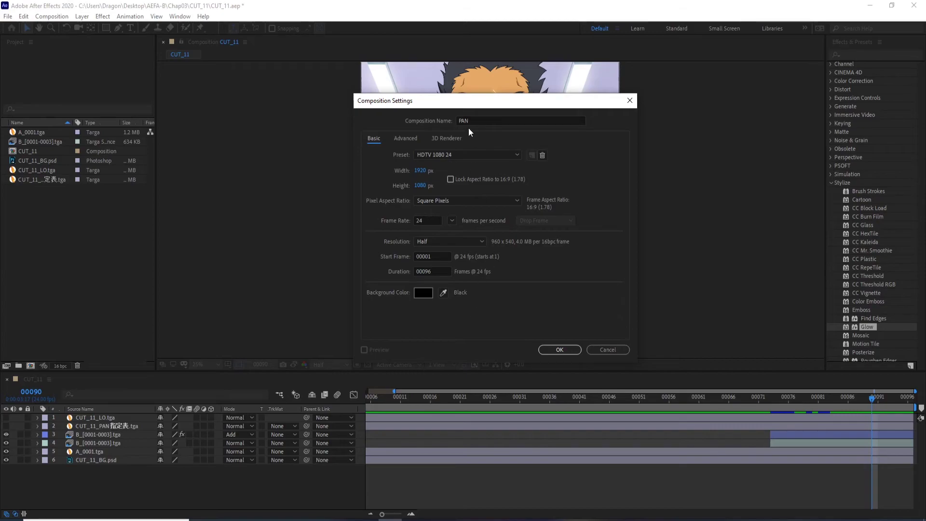
left_click(577, 351)
left_click(27, 151)
left_click_drag(27, 151, 39, 187)
Make the CUT_11_PAN指定表.tga guide layer visible inside CUT_11 and return to the PAN composition
double_click(82, 417)
left_click(6, 426)
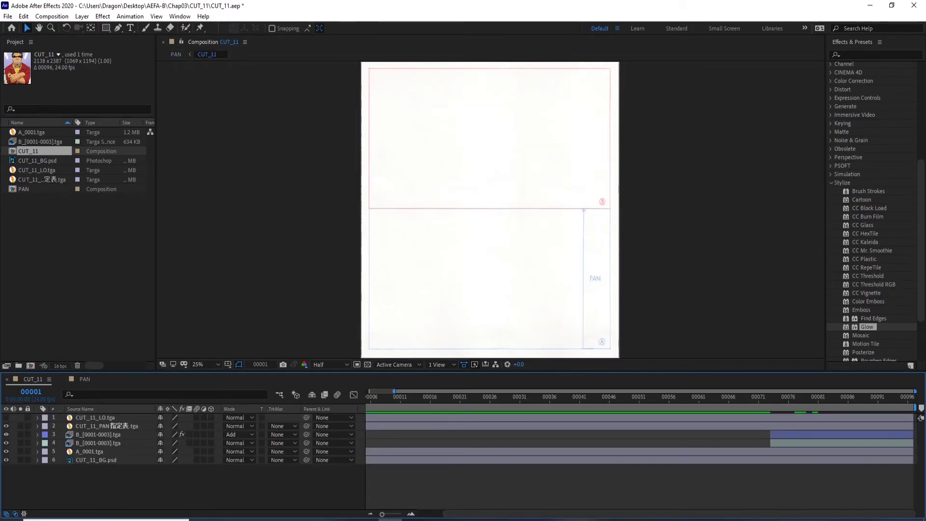
left_click(84, 379)
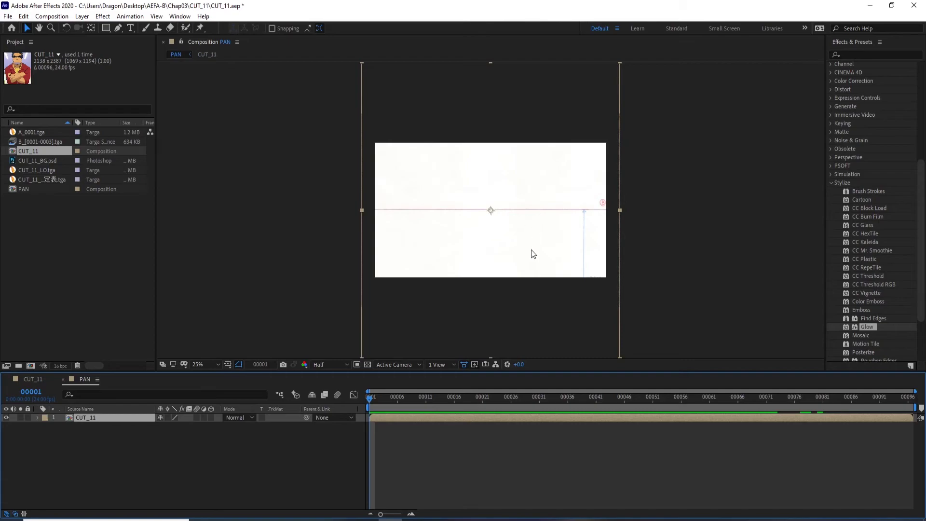
Scale the nested CUT_11 layer to 95.5% and move it up to about 954, 12 so guide frame A fills the view
left_click_drag(519, 261, 522, 188)
key("period")
left_click(37, 417)
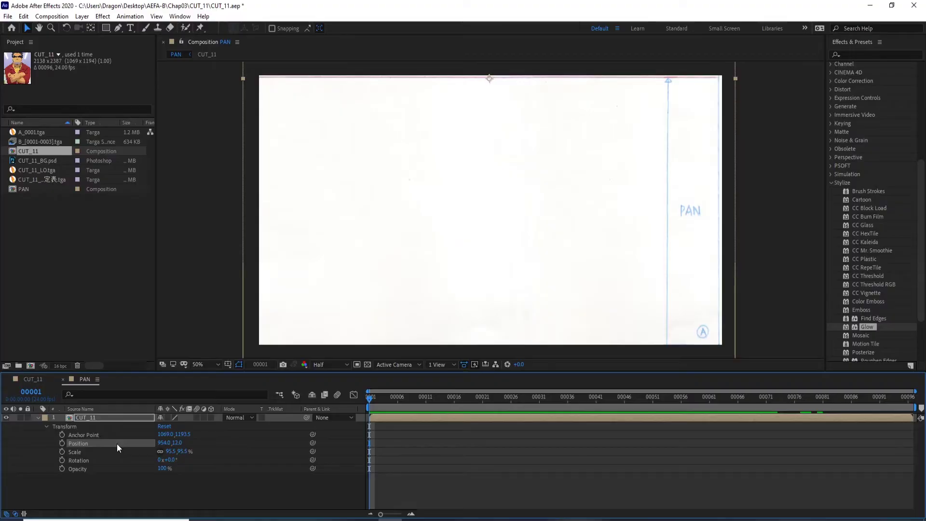
Nudge the CUT_11 layer to position 964, 6 to match guide frame A and check its edges at different magnifications
key("Right")
key("Right")
key("Right")
key("Right")
key("Right")
key("Right")
key("Right")
key("Right")
key("Right")
key("Right")
key("Right")
key("Right")
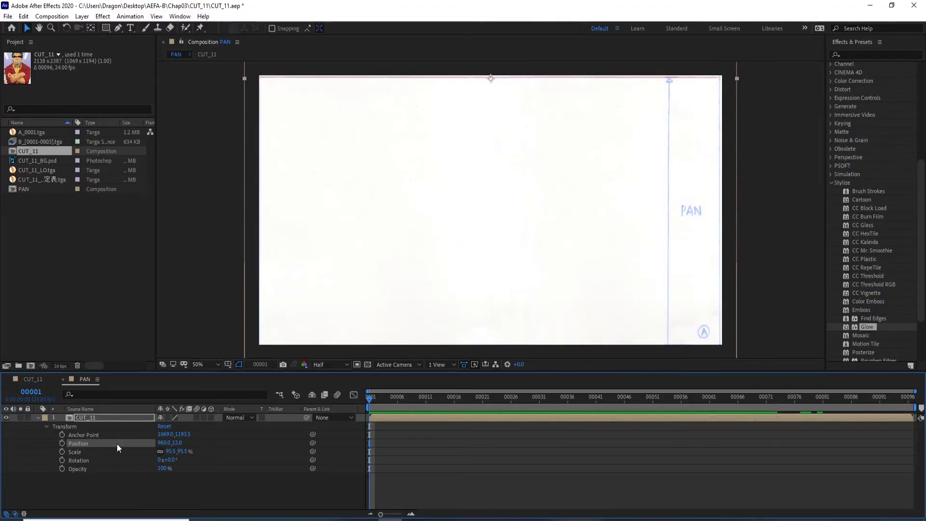
key("Up")
key("Up")
key("Up")
key("Right")
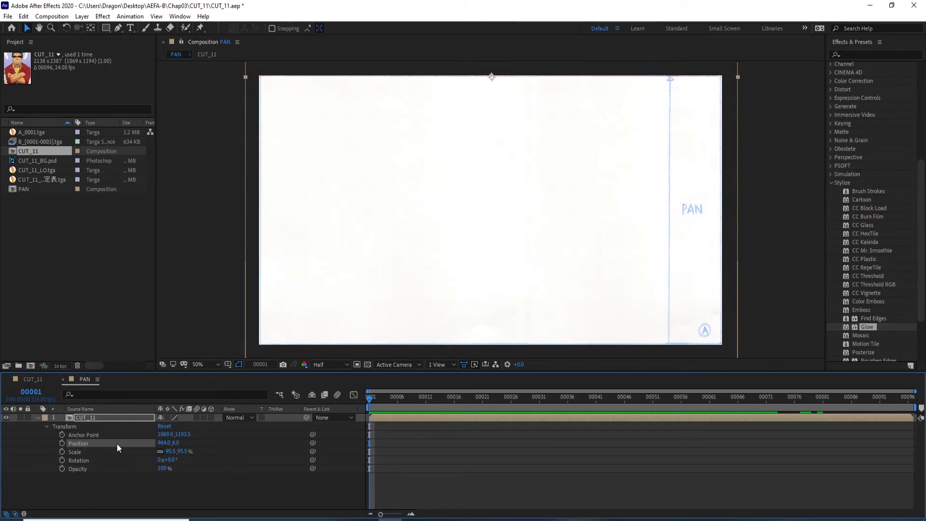
key("comma")
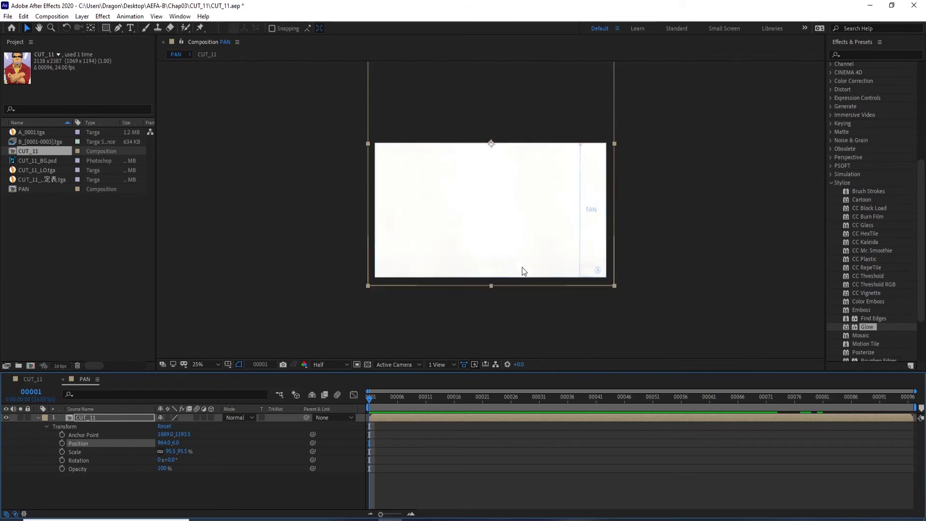
key("period")
key("period")
key("period")
key("comma")
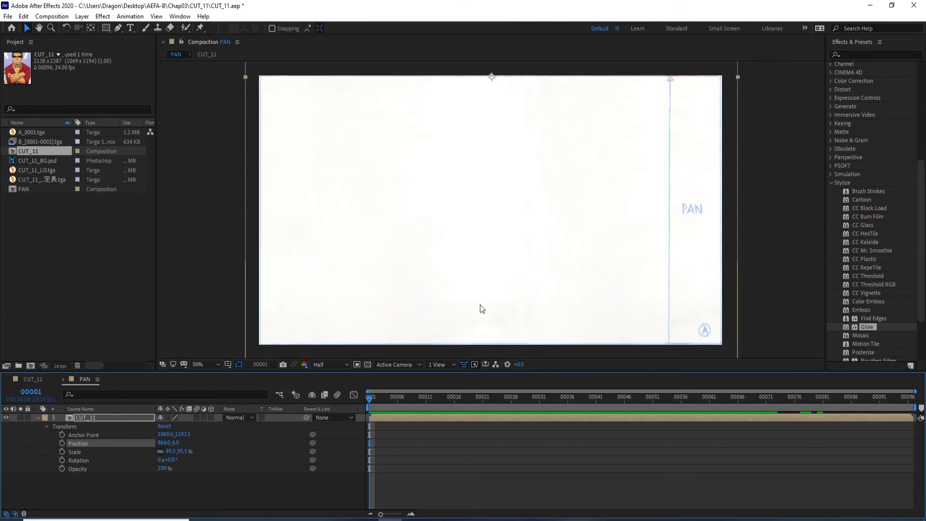
Keyframe the CUT_11 layer's Position at frame 1, and set it to 964, 1080 at frame 72 to match guide frame B
left_click(62, 443)
left_click(262, 363)
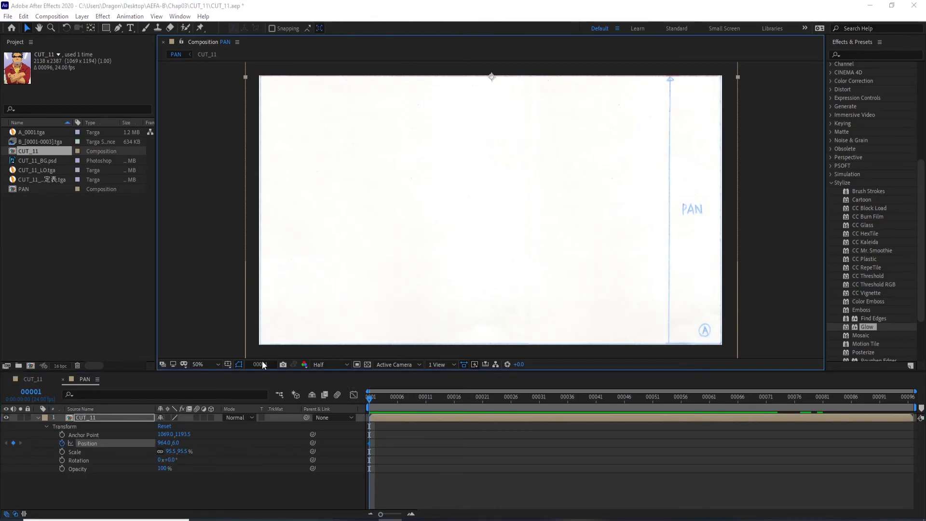
type("72")
key("Return")
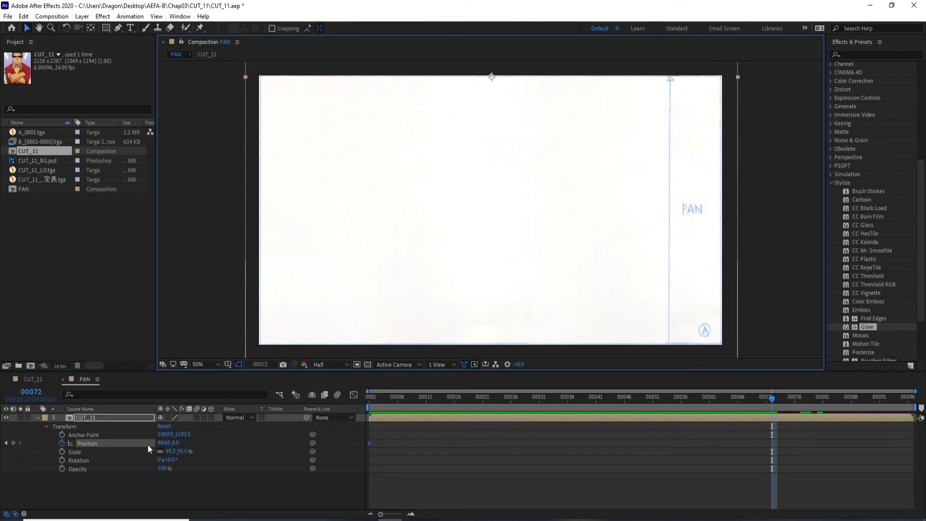
left_click_drag(163, 444, 203, 459)
key("ctrl+z")
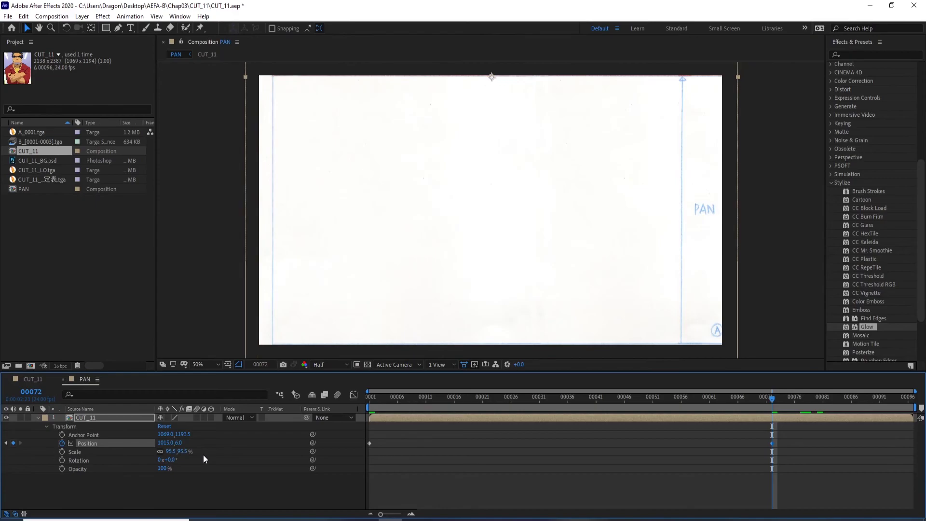
left_click_drag(178, 446, 717, 421)
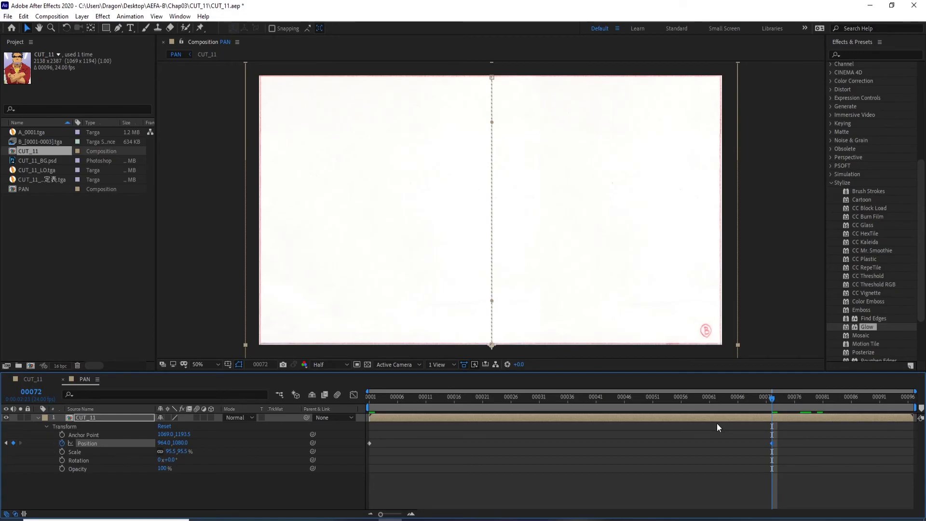
Hide the CUT_11_PAN指定表.tga guide layer inside CUT_11 and return to the PAN composition
left_click(40, 379)
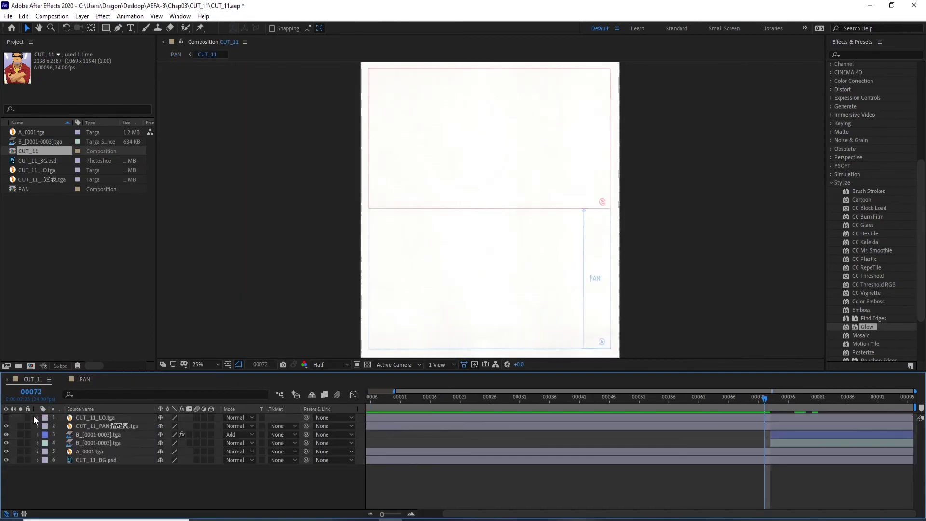
left_click(6, 426)
left_click(80, 379)
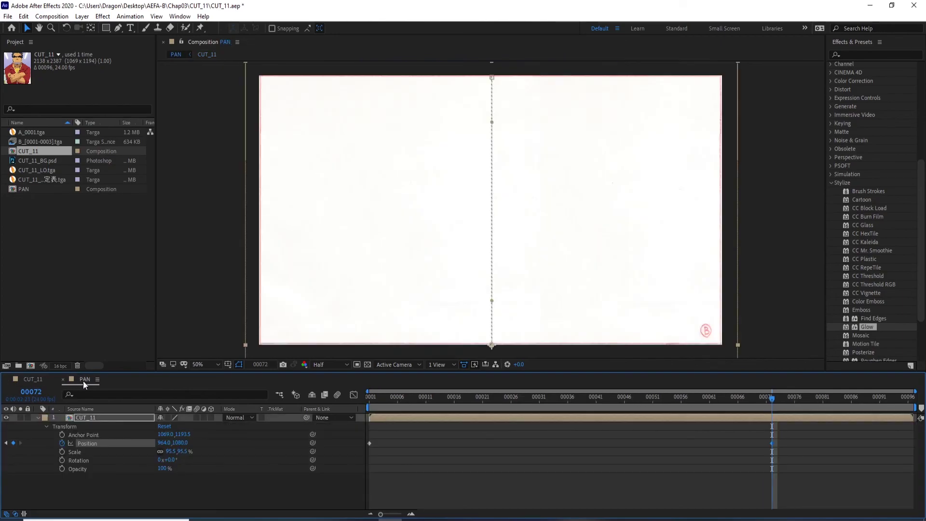
Preview the camera pan in the PAN composition from frame 1
left_click_drag(771, 401, 282, 415)
key("space")
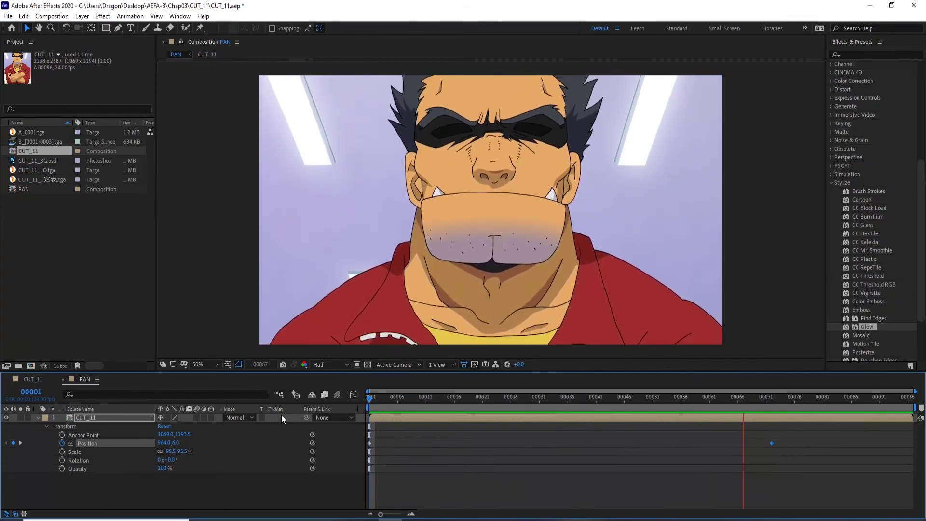
key("space")
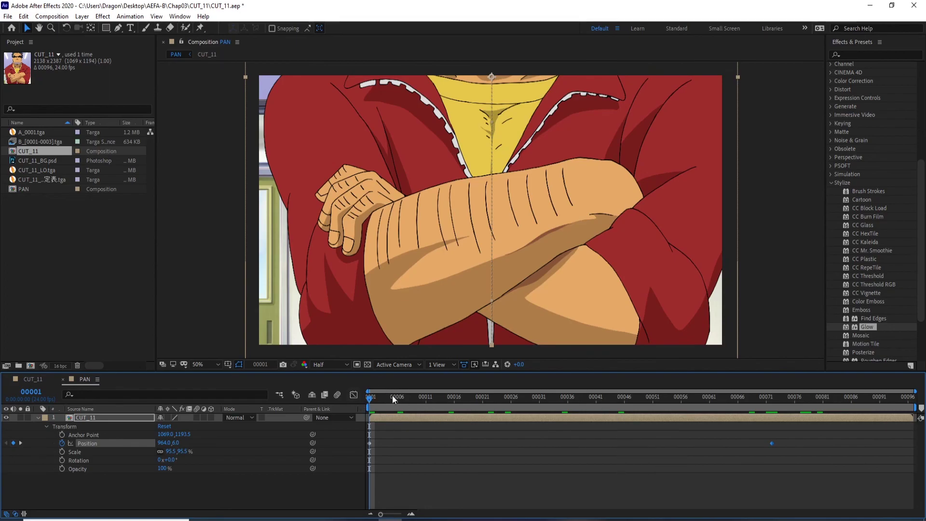
Apply Easy Ease In to the frame 72 Position keyframe in the speed graph and preview the pan
left_click(353, 395)
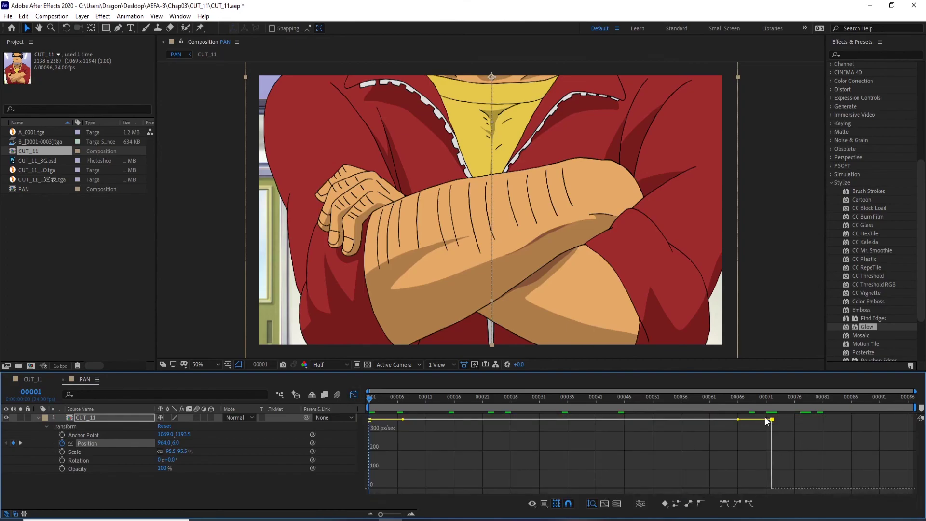
left_click(737, 503)
key("space")
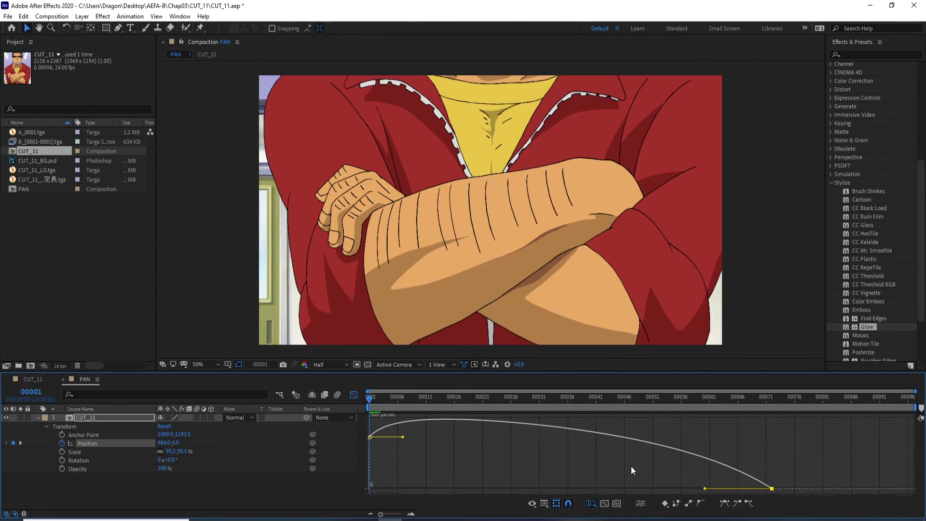